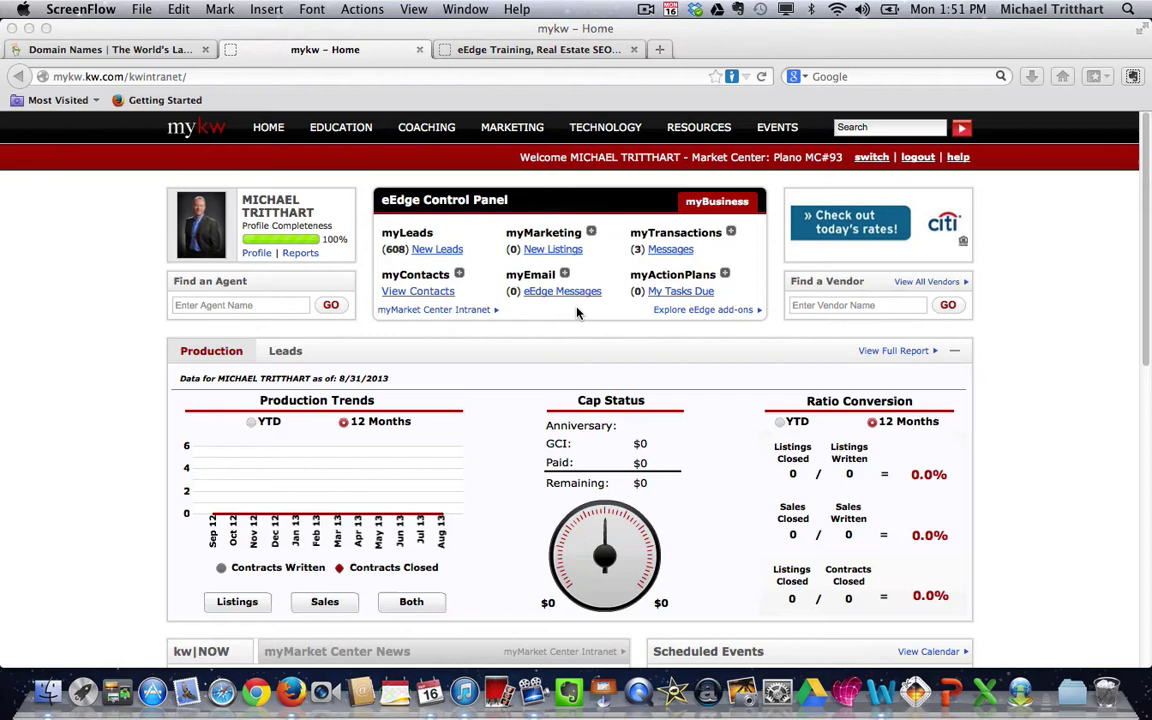
# - Switch to the eEdge Training tab to show the agent's current real estate website
pyautogui.click(541, 50)
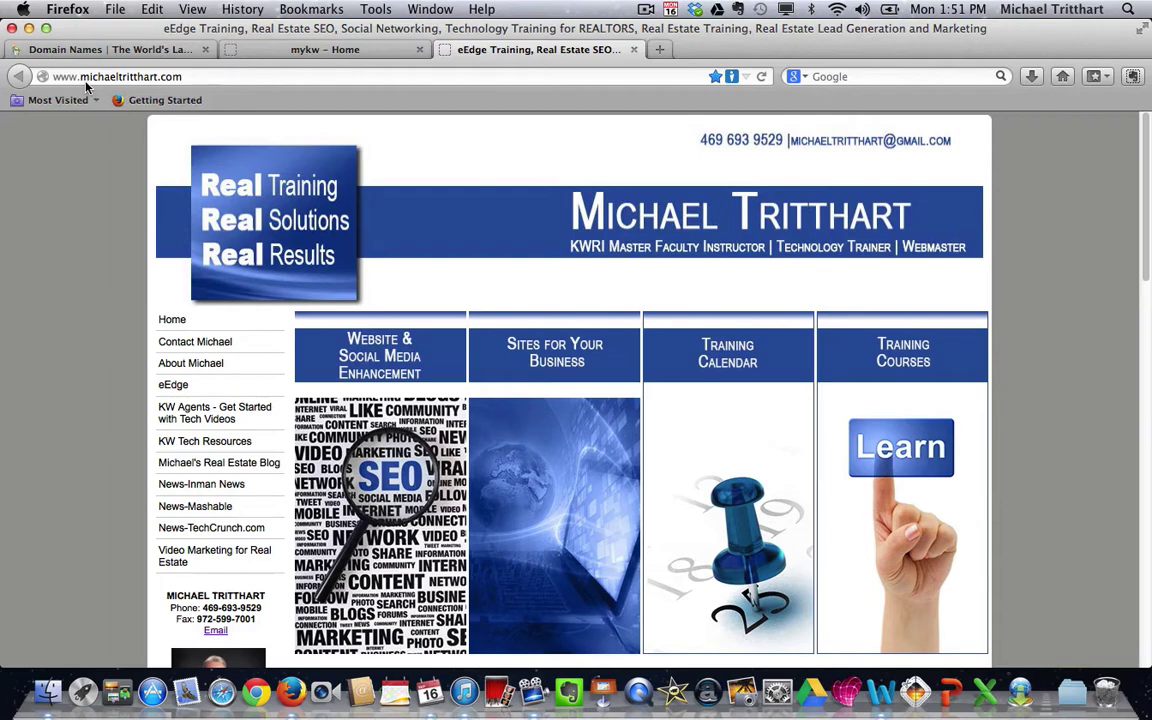
# - From the mykw – Home dashboard, expand myMarketing and launch Manage eAgentC Website
pyautogui.click(323, 50)
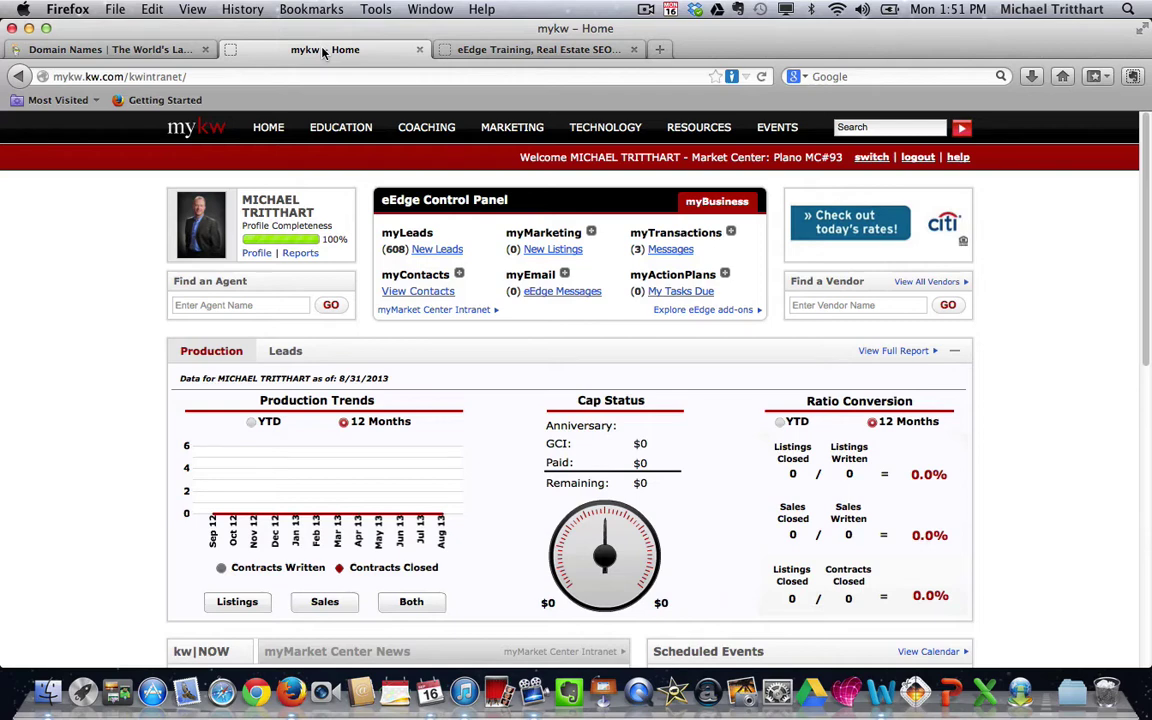
pyautogui.click(592, 234)
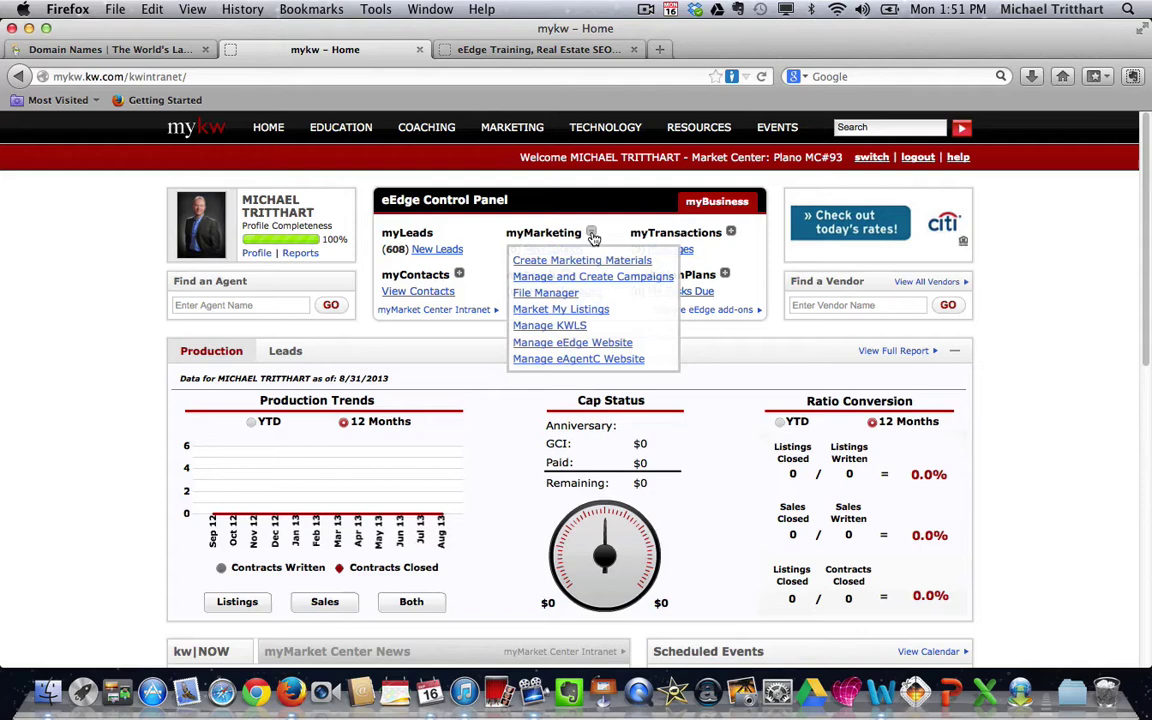
pyautogui.click(588, 360)
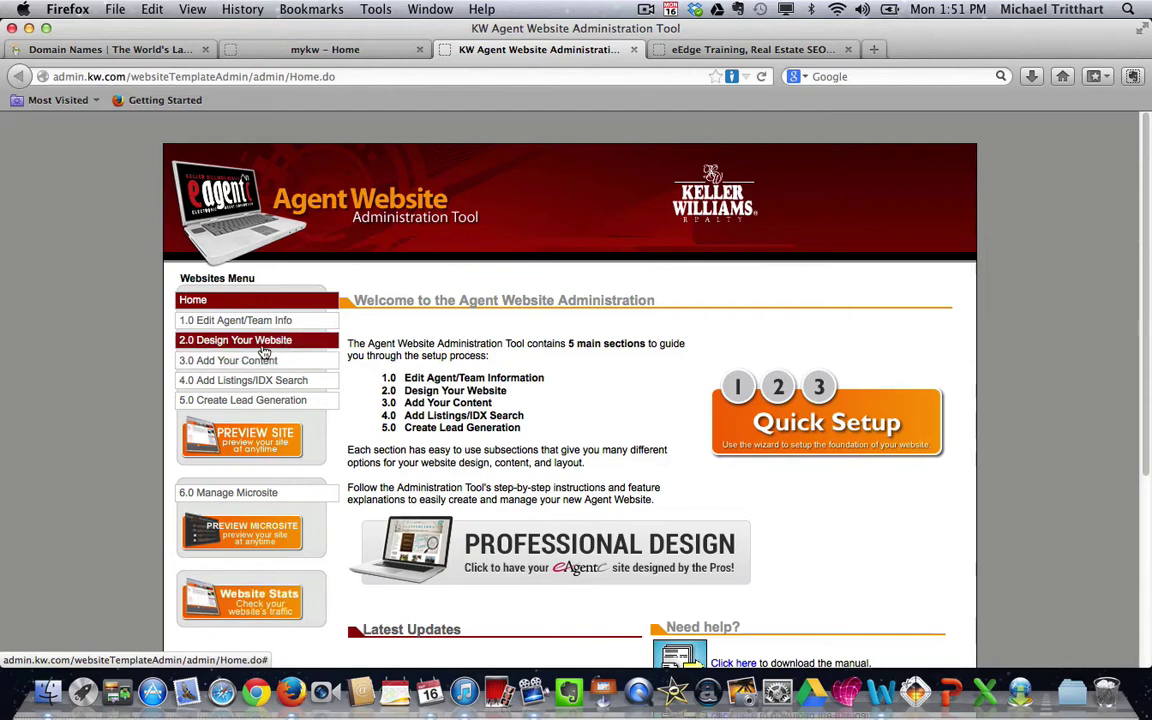
# - Open 2.4 Edit Site Info under 2.0 Design Your Website and review the YourKWagent.com site name
pyautogui.click(262, 350)
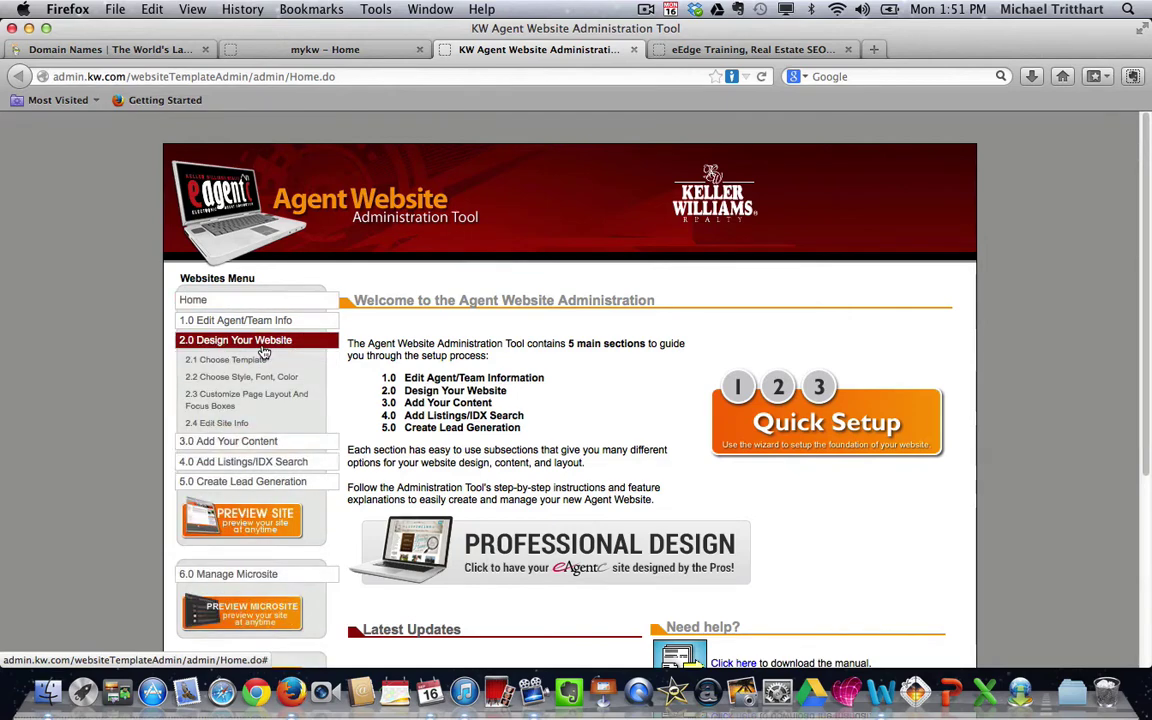
pyautogui.click(219, 426)
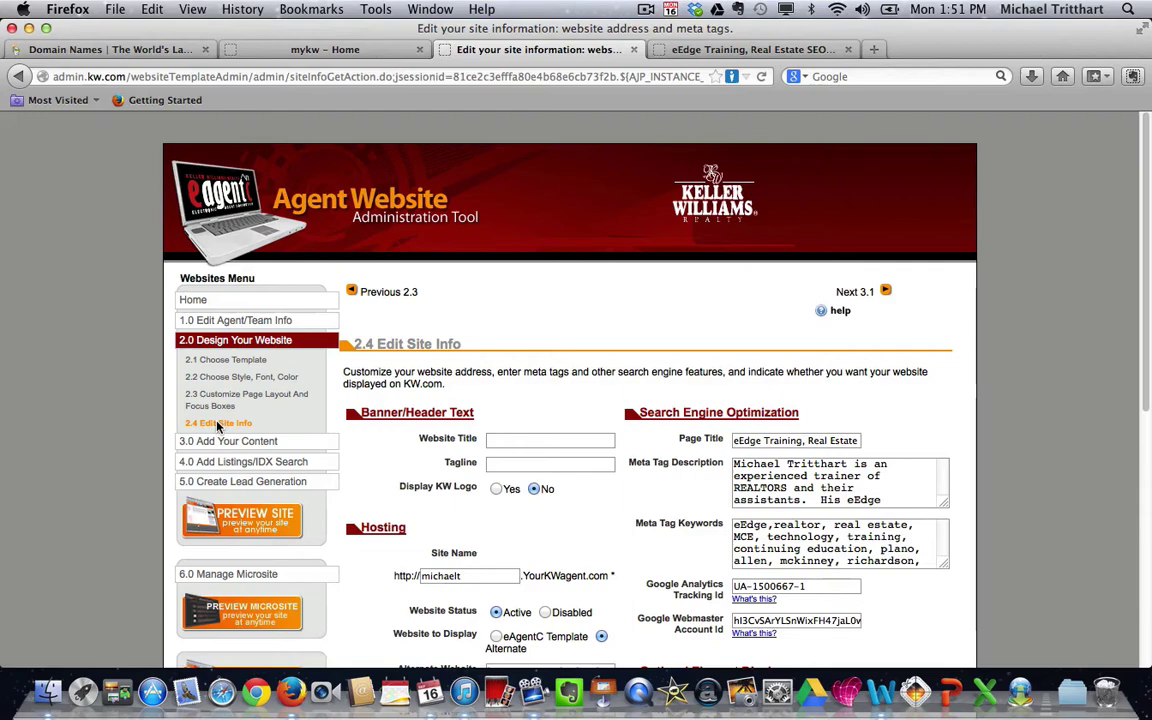
pyautogui.scroll(-5, 614, 541)
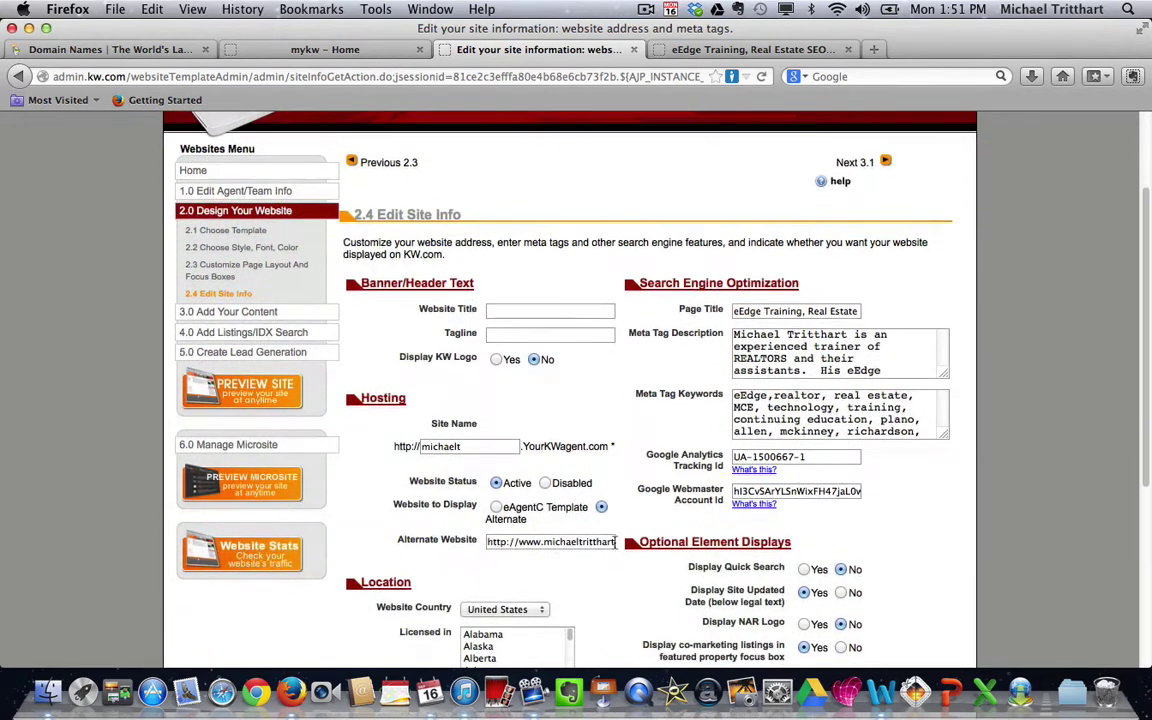
pyautogui.doubleClick(476, 447)
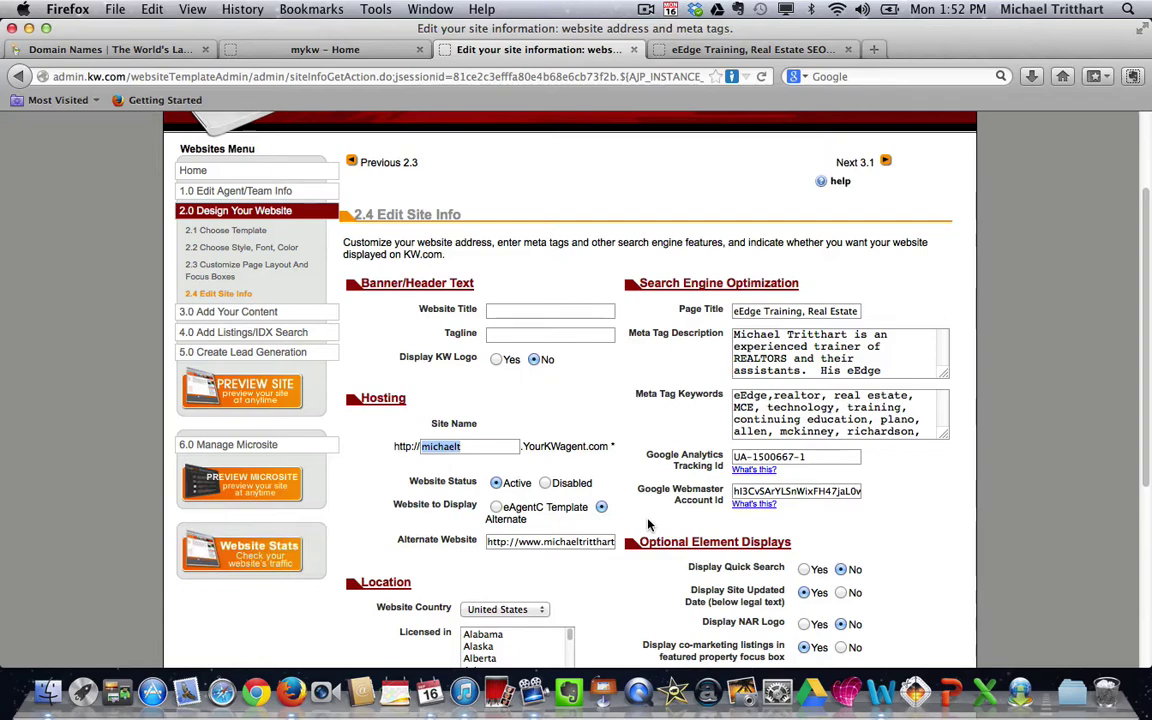
pyautogui.scroll(-3, 697, 598)
pyautogui.scroll(-2, 697, 598)
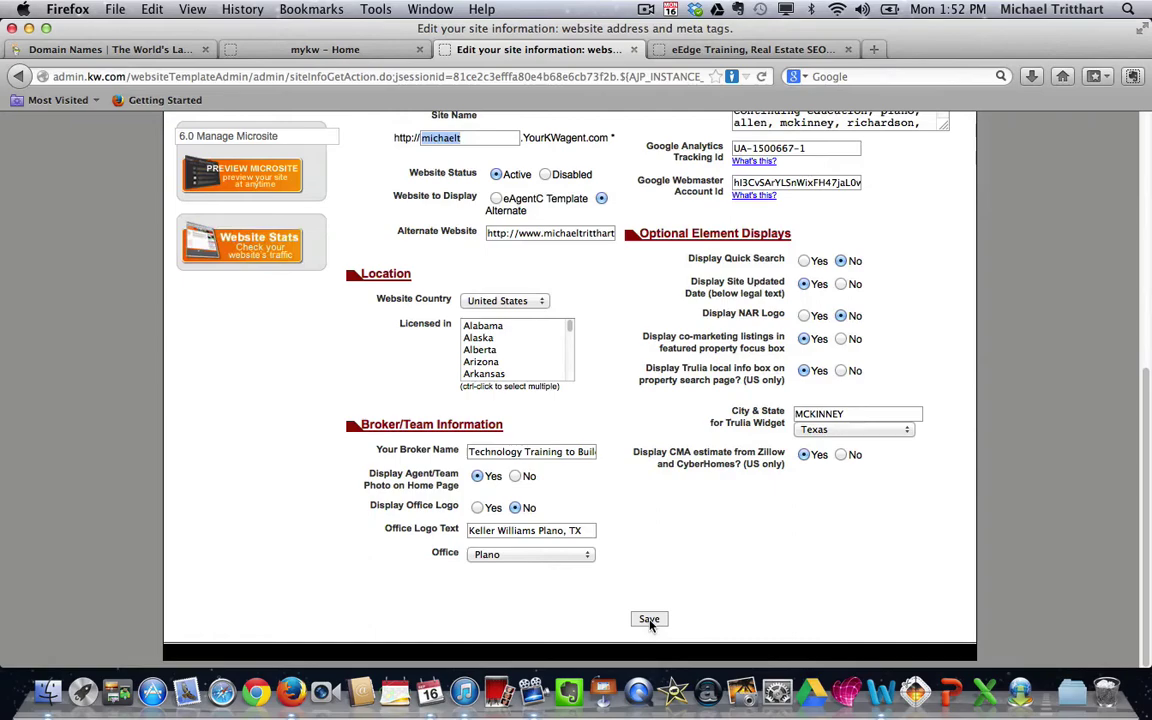
pyautogui.scroll(5, 647, 412)
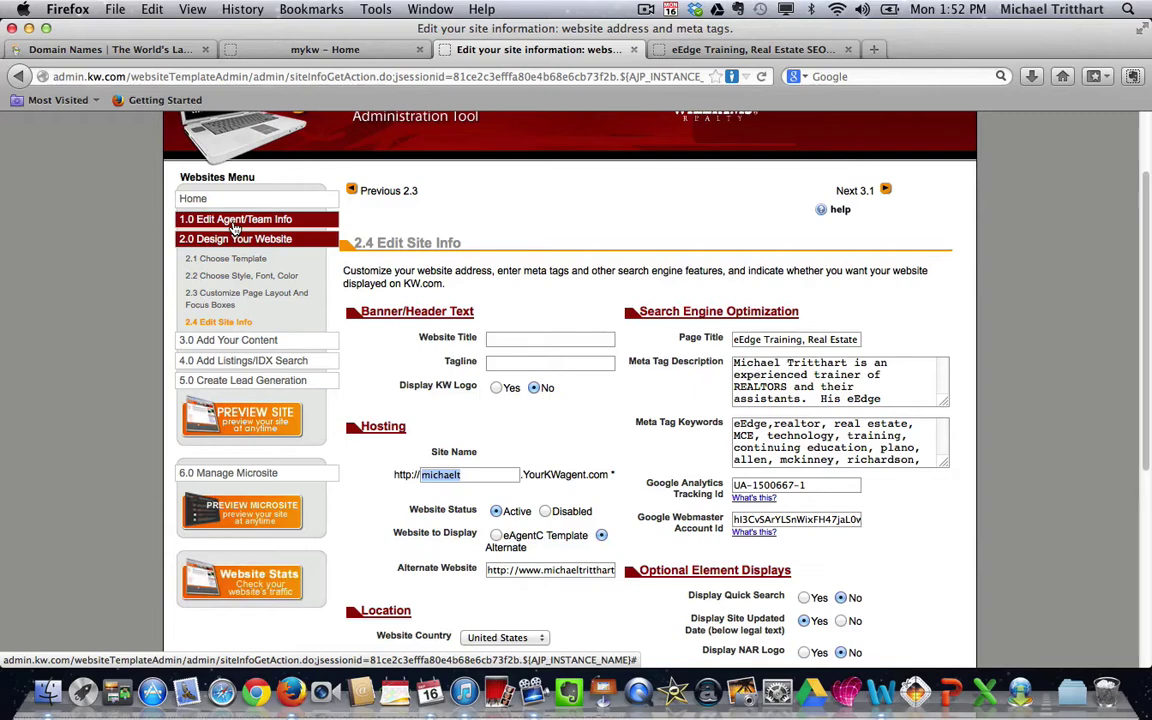
# - Review the Add or Edit Domain dropdown on 1.1 Edit Domain Info, then switch to GoDaddy
pyautogui.click(234, 220)
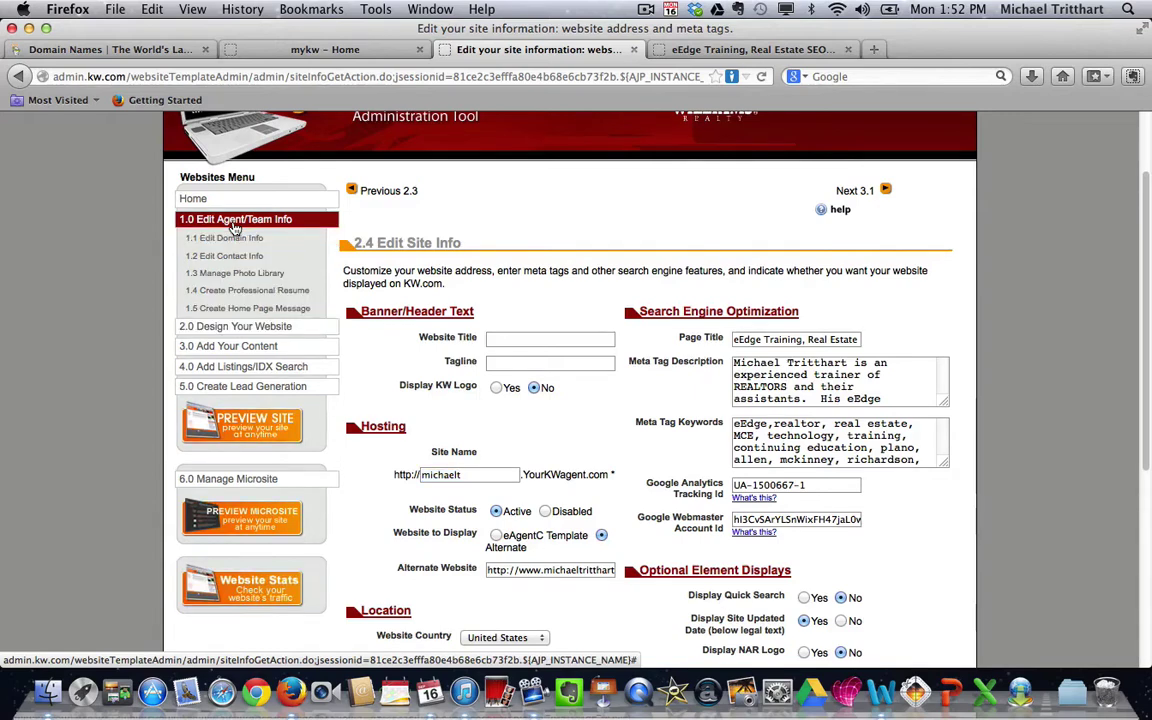
pyautogui.click(226, 241)
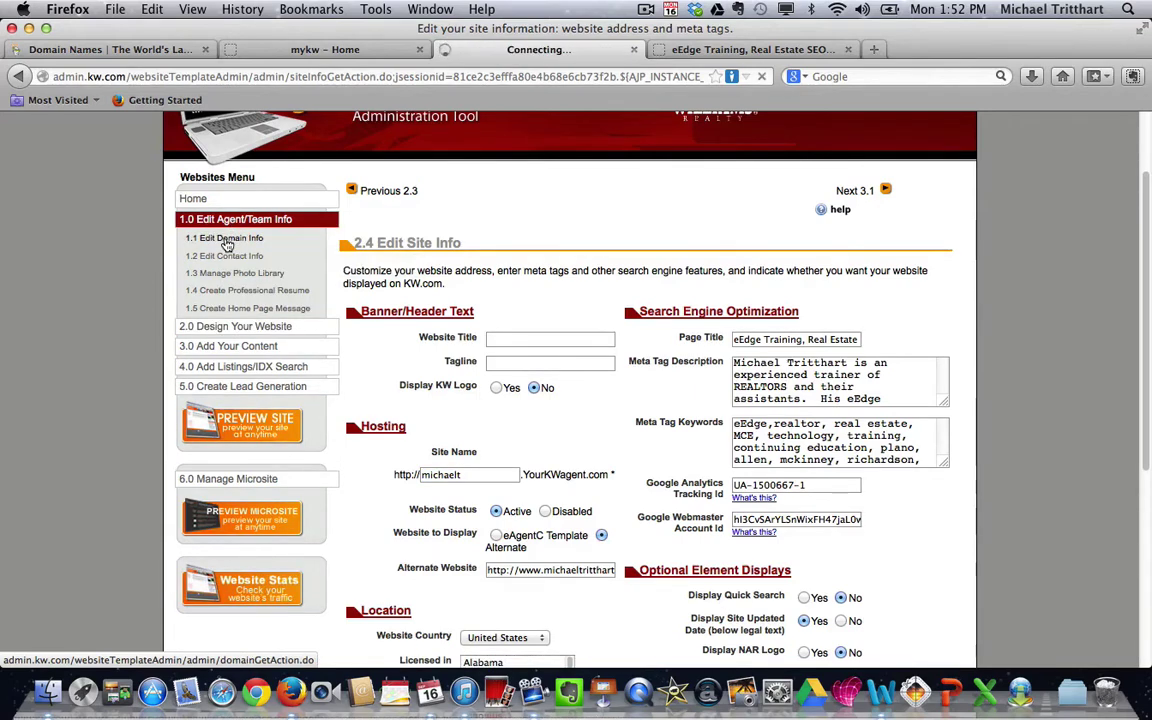
pyautogui.scroll(-3, 676, 490)
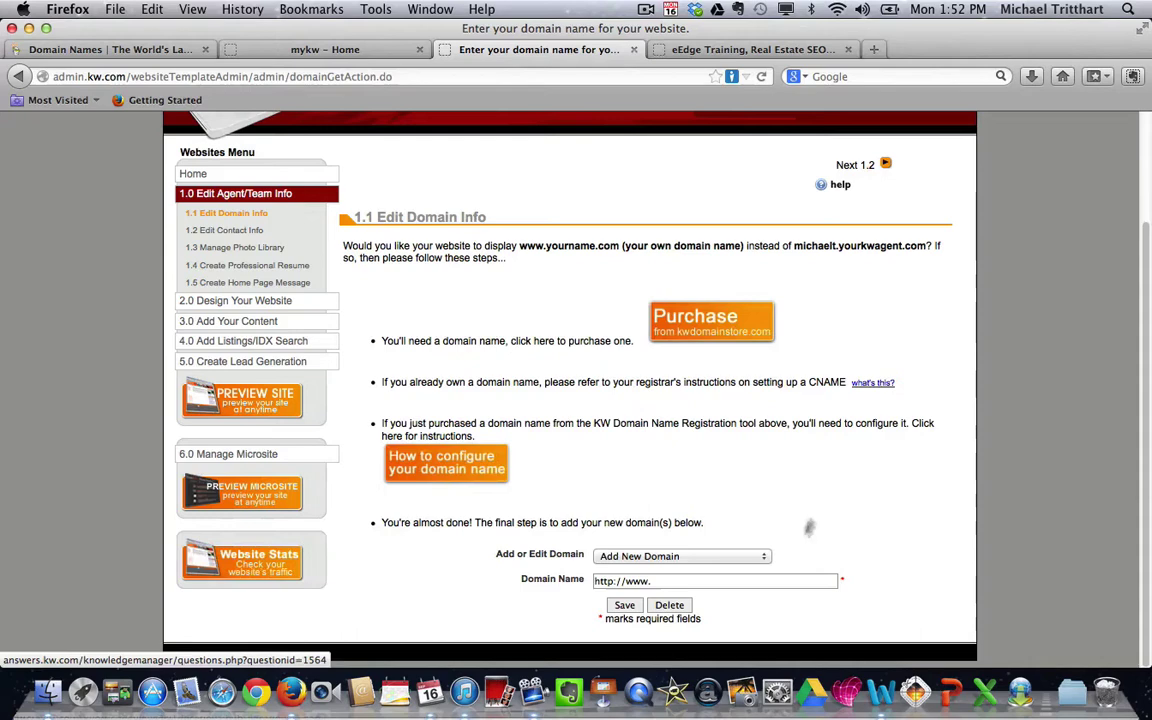
pyautogui.click(763, 558)
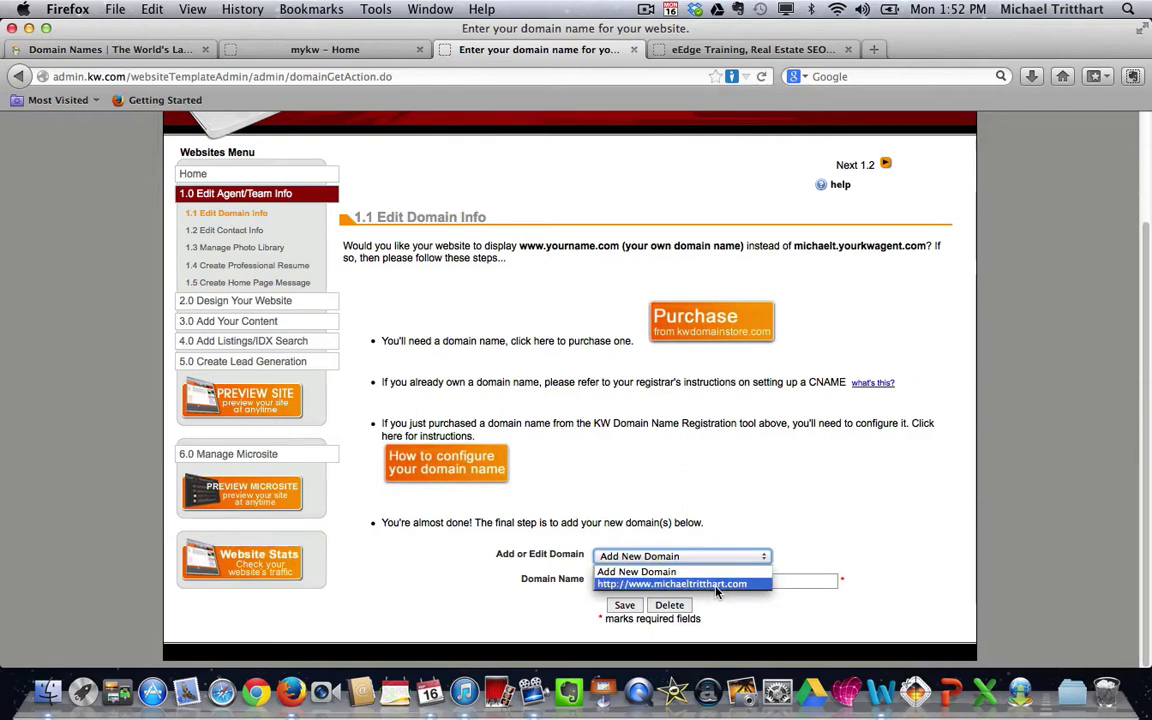
pyautogui.click(788, 499)
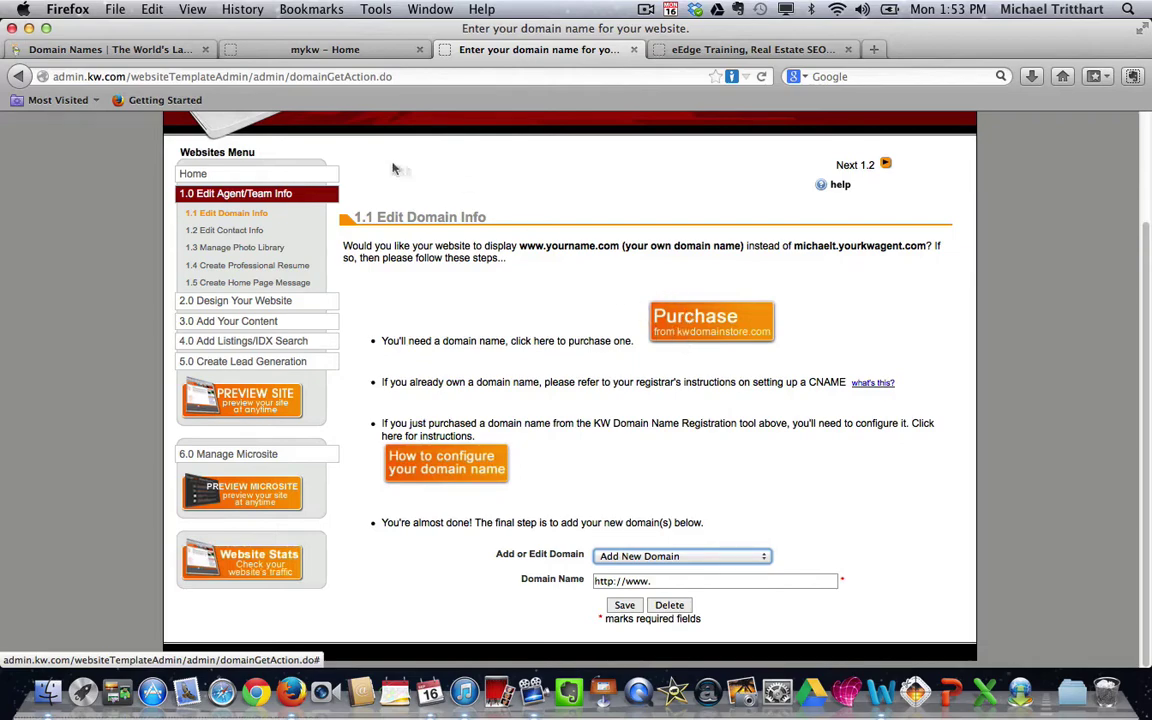
pyautogui.click(126, 50)
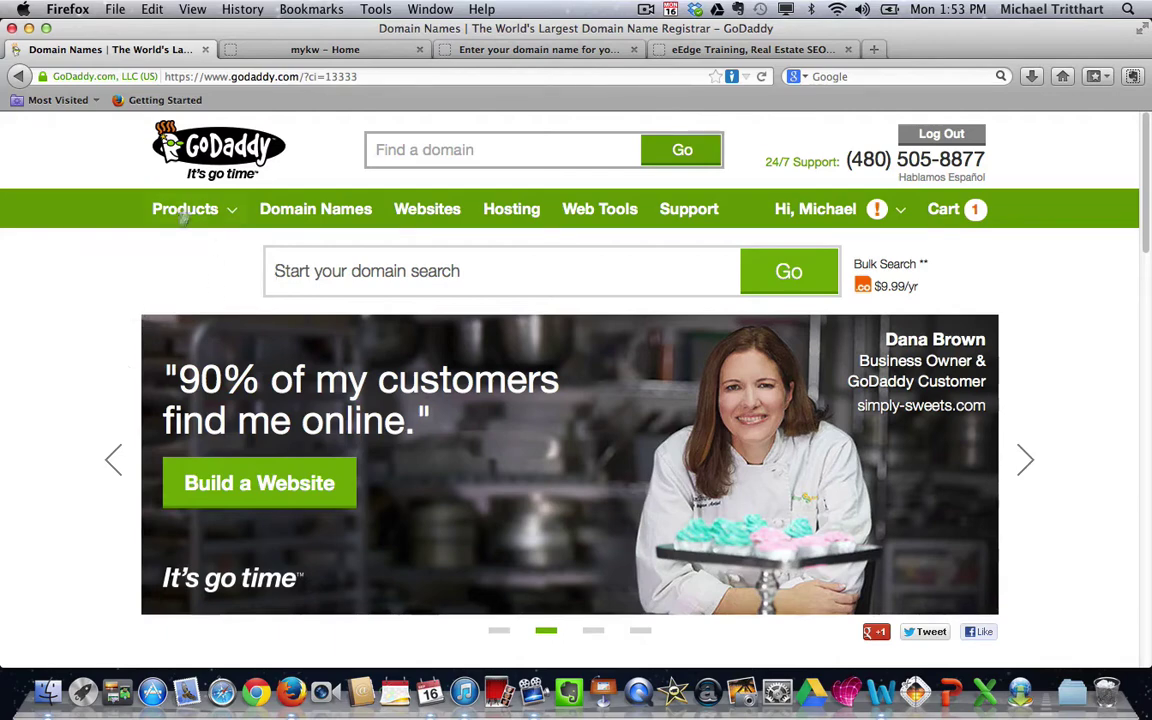
# - Search Google for 'domain name' in a new tab
pyautogui.click(874, 50)
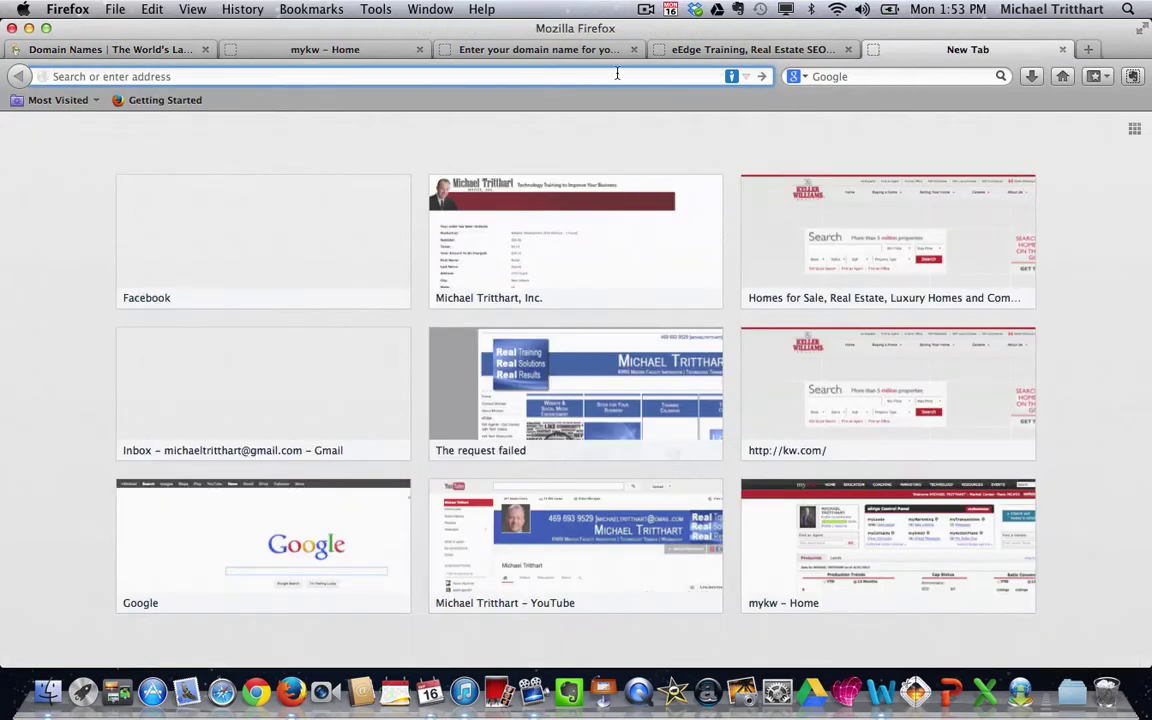
pyautogui.click(1002, 77)
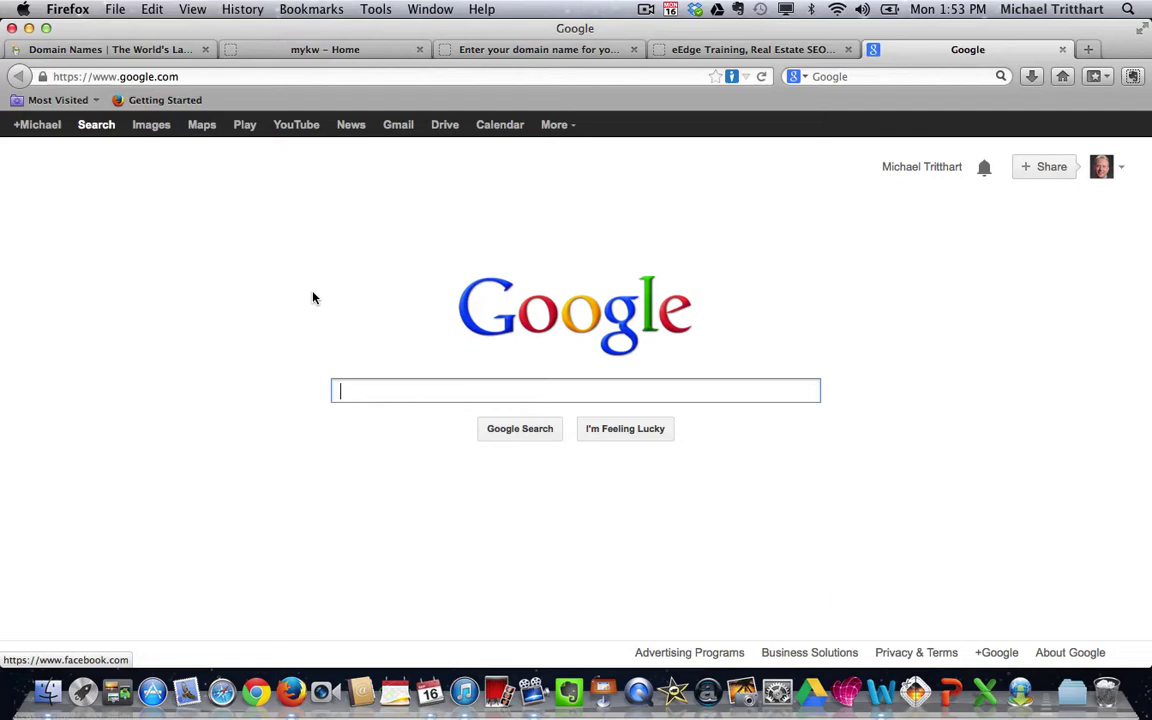
pyautogui.write('domain name')
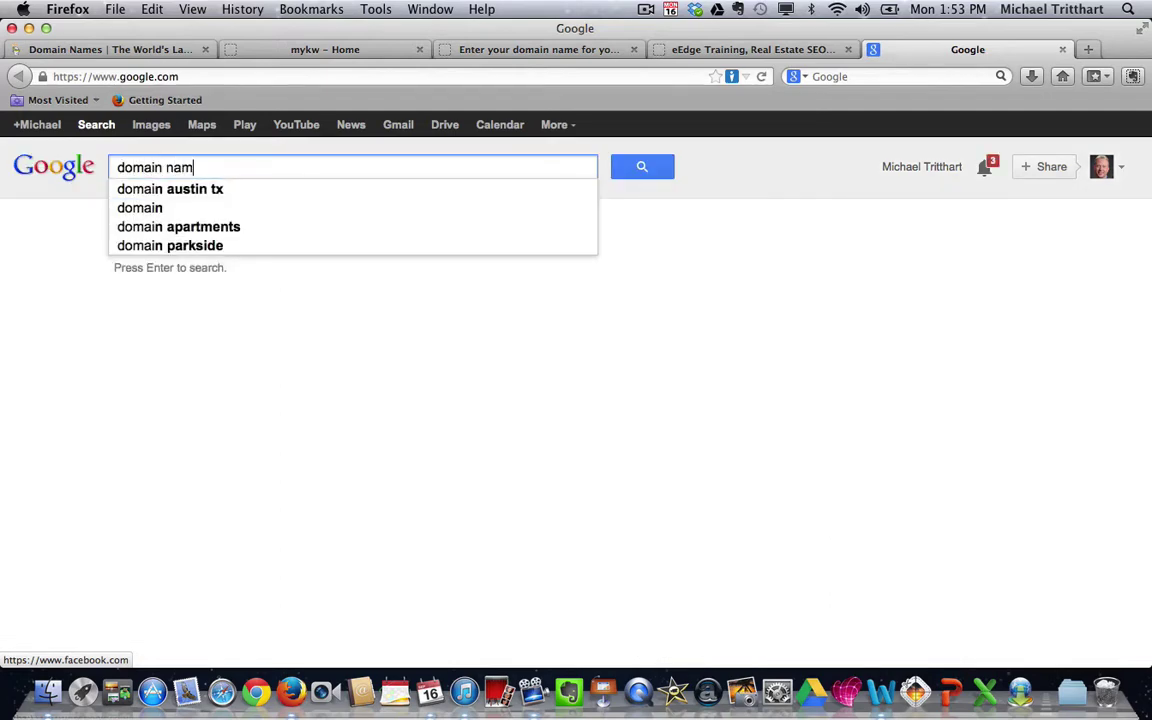
pyautogui.press('Return')
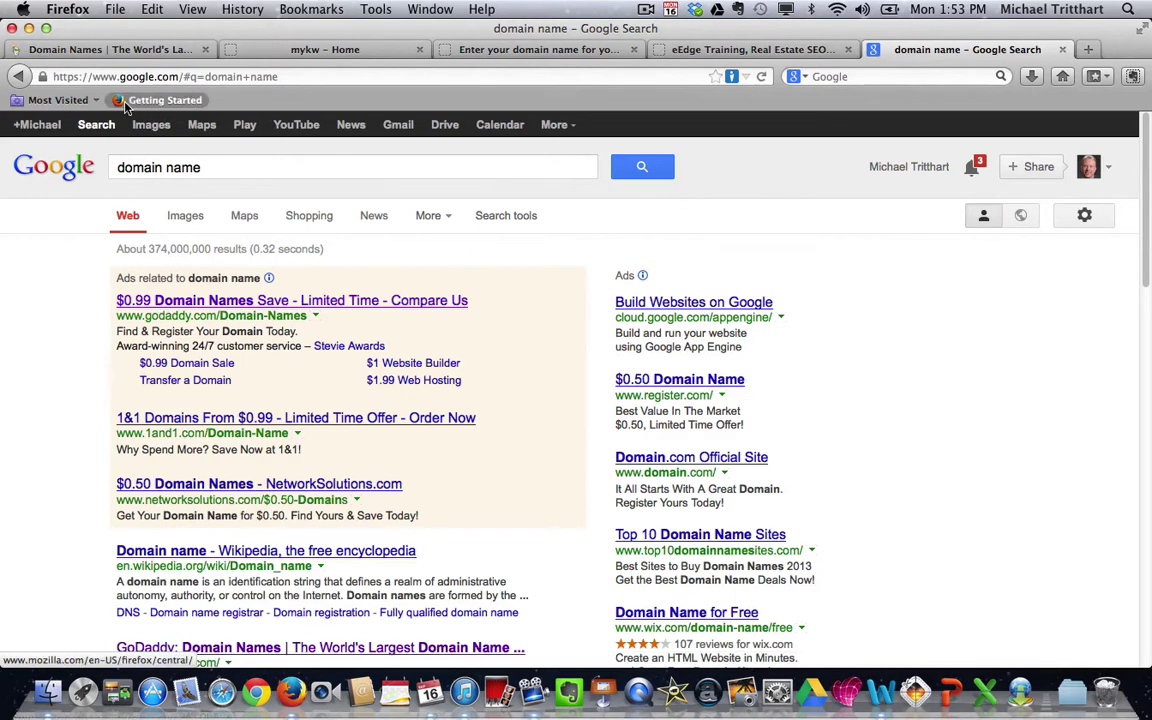
# - Close the Google results and choose Visit My Account from GoDaddy's account greeting menu
pyautogui.click(1063, 50)
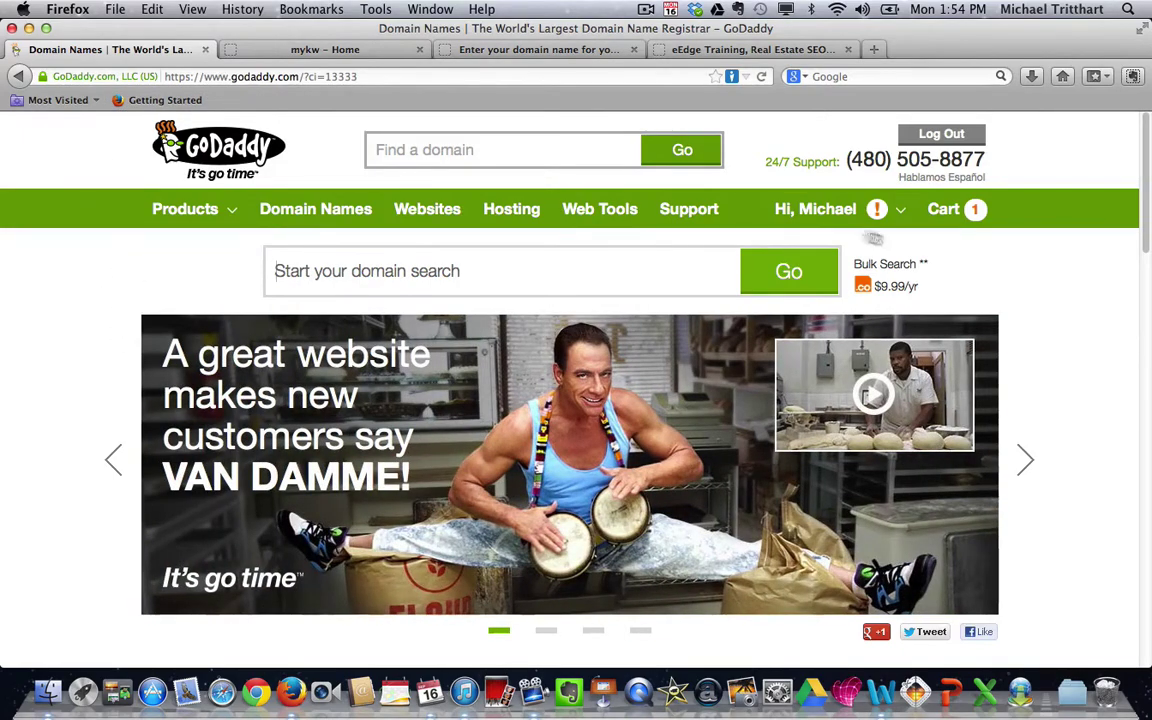
pyautogui.scroll(-1, 1026, 327)
pyautogui.scroll(1, 1026, 327)
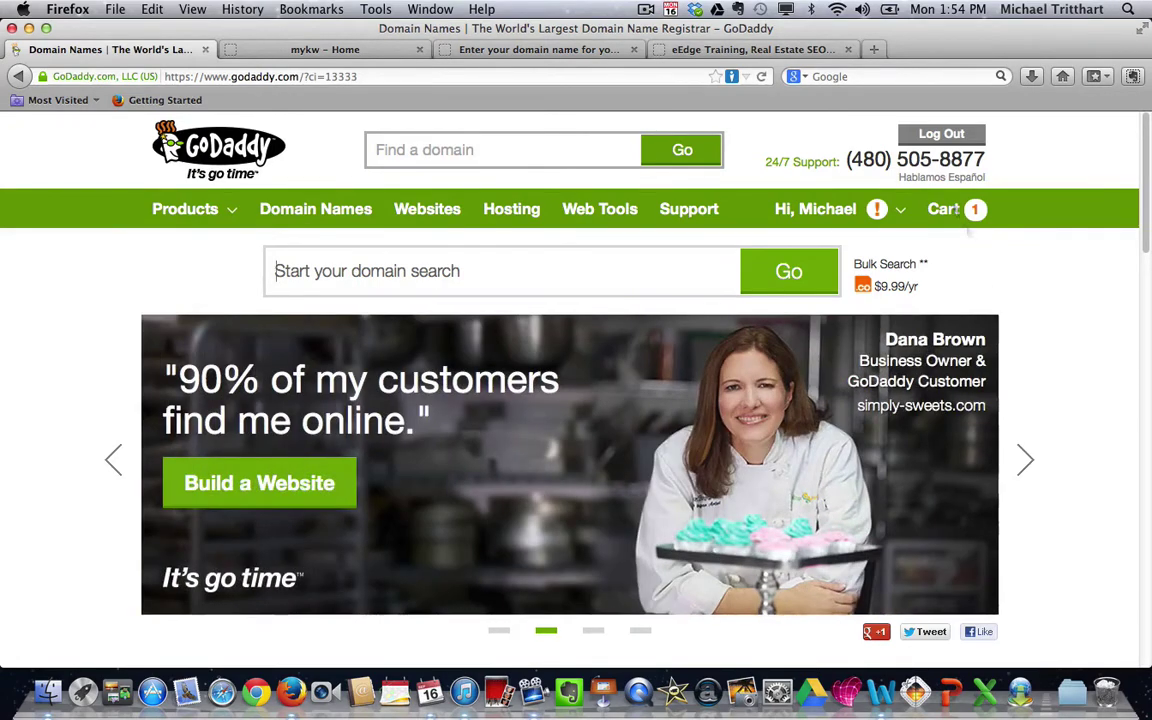
pyautogui.click(835, 212)
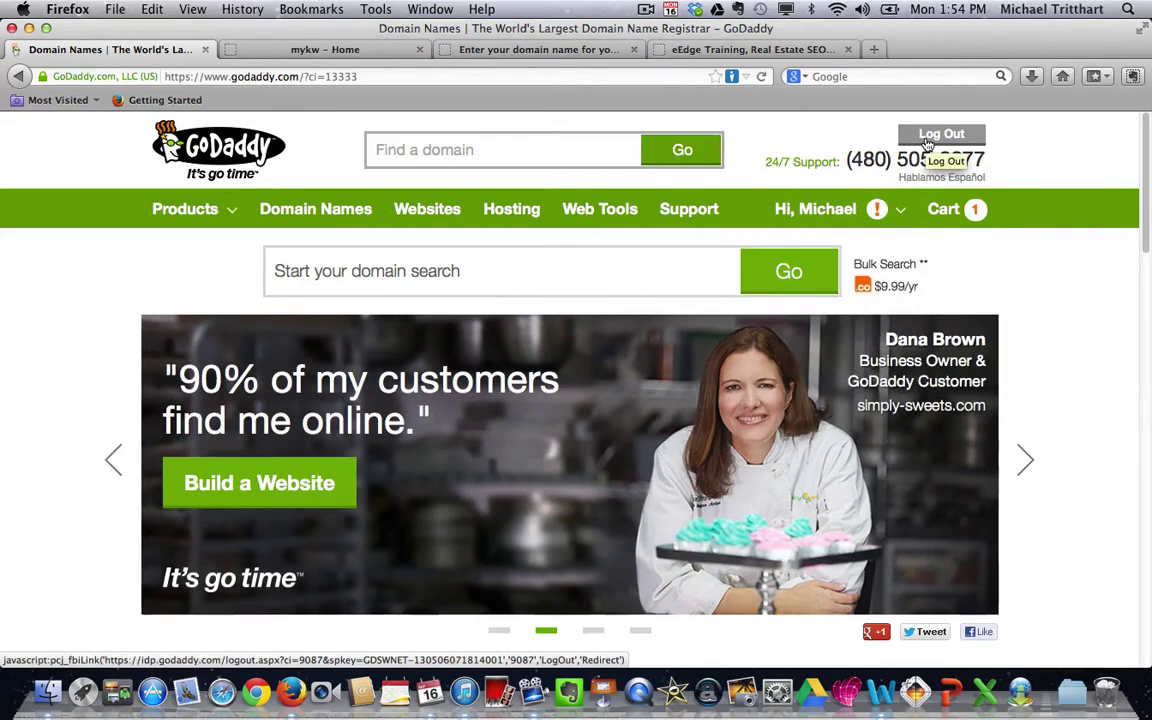
pyautogui.moveTo(812, 224)
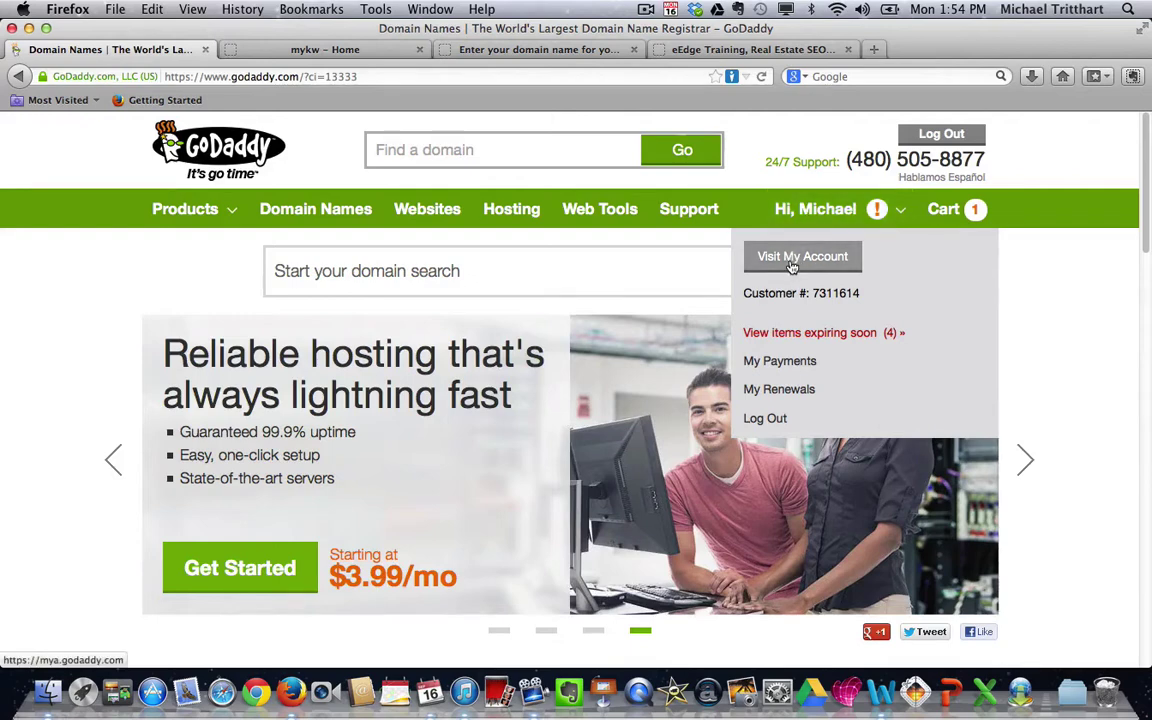
pyautogui.click(792, 262)
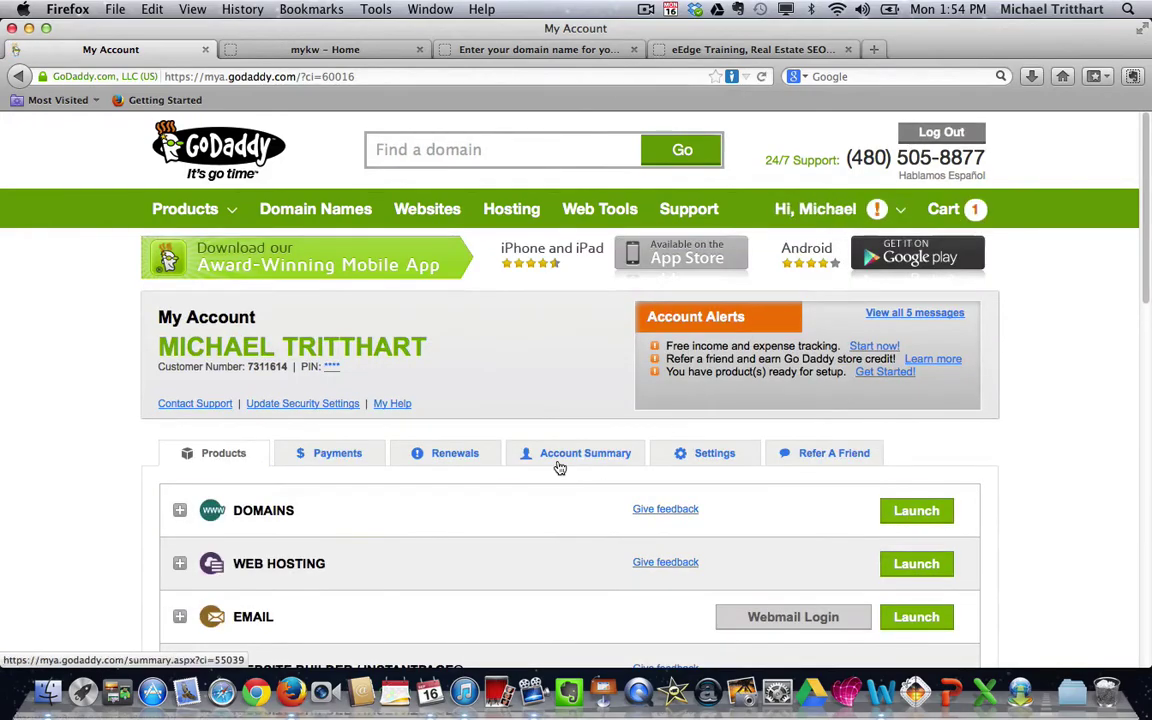
# - Expand DOMAINS, page forward to the agent's .com domain and launch its details
pyautogui.scroll(-3, 494, 589)
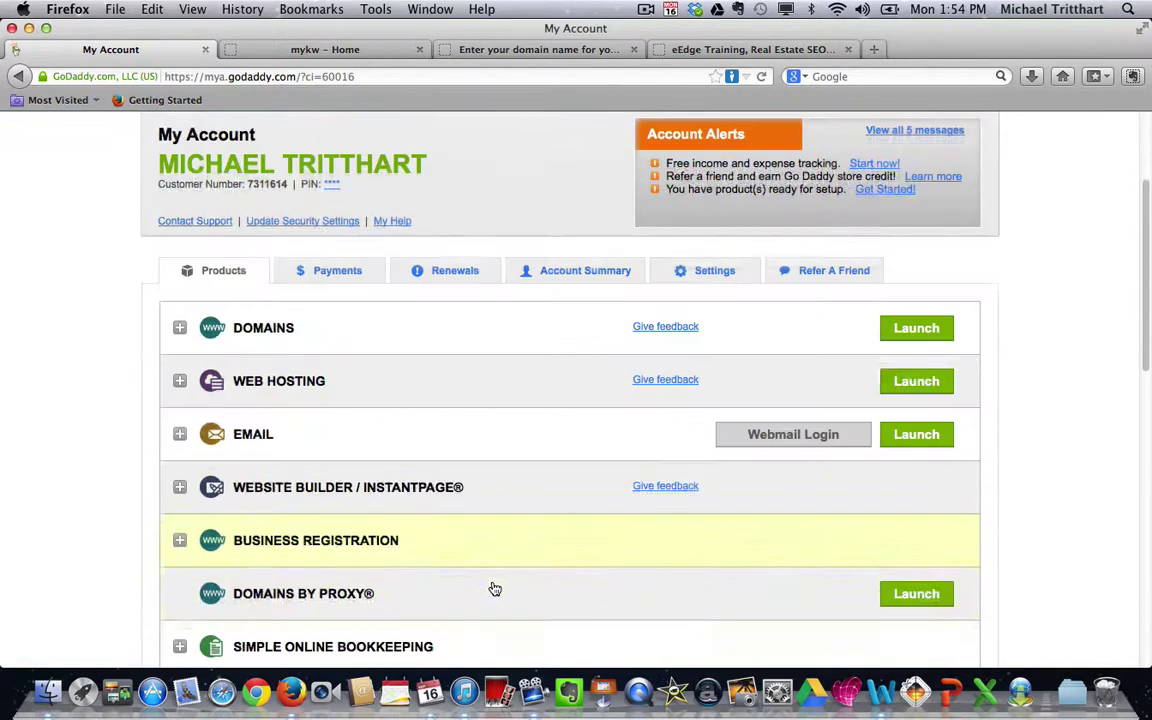
pyautogui.click(253, 336)
pyautogui.scroll(-2, 479, 404)
pyautogui.scroll(-5, 555, 485)
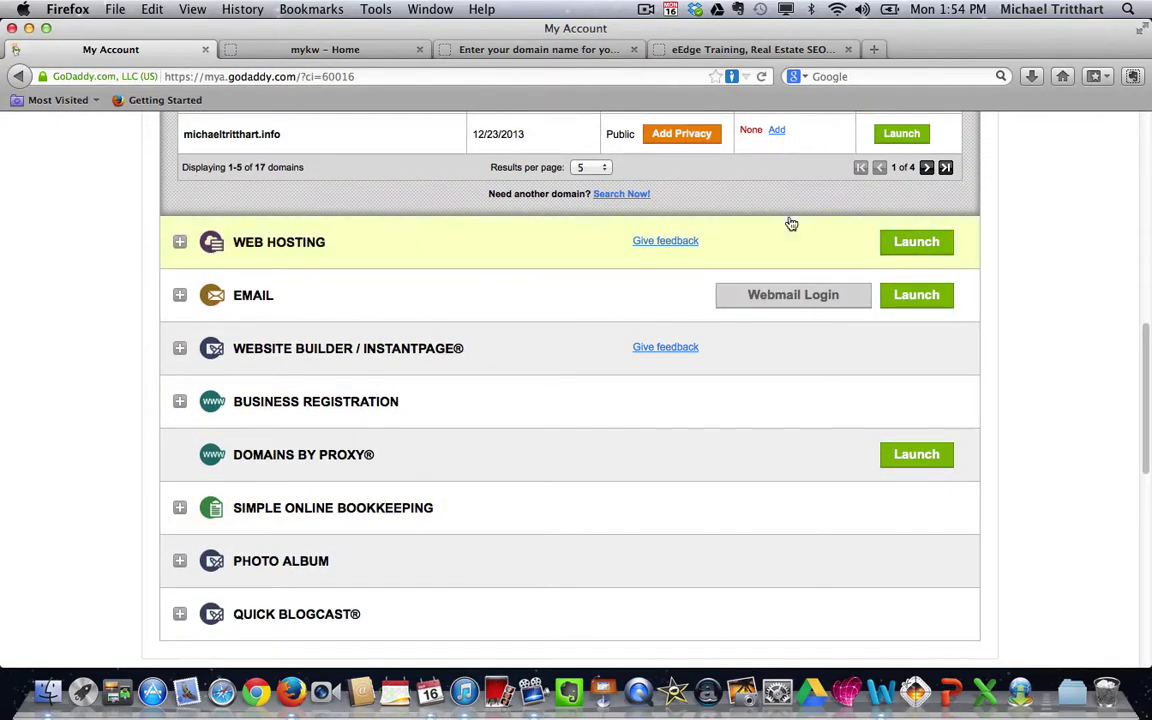
pyautogui.click(927, 168)
pyautogui.scroll(5, 925, 170)
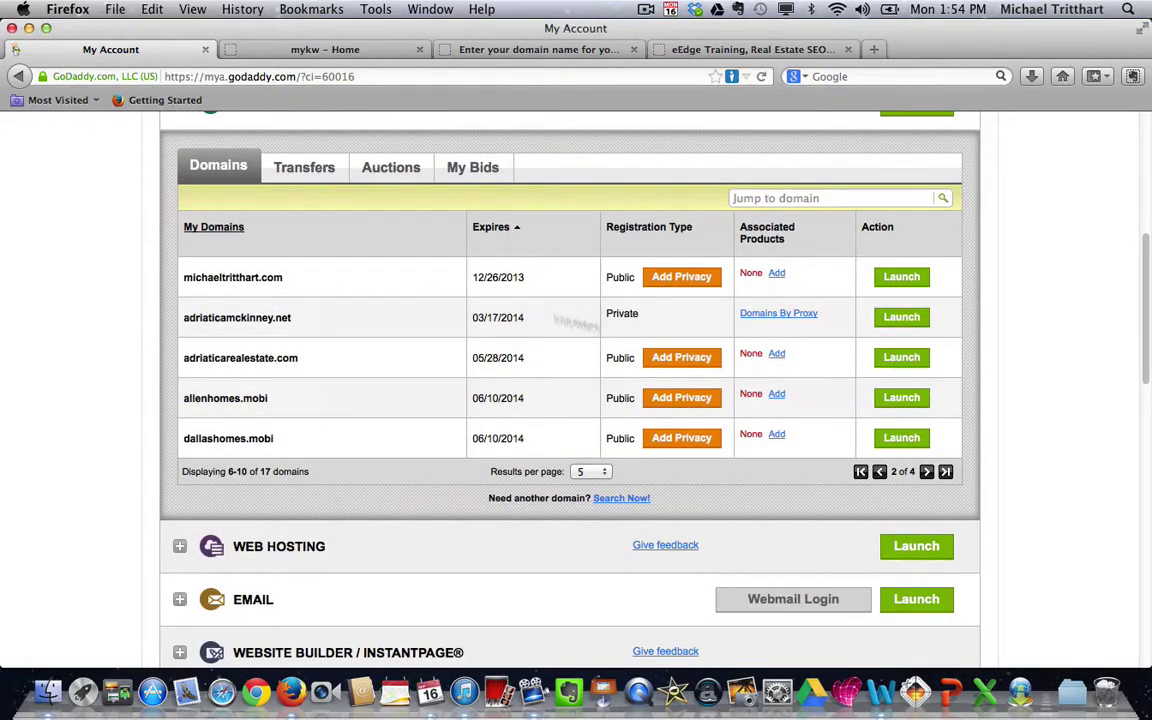
pyautogui.click(897, 283)
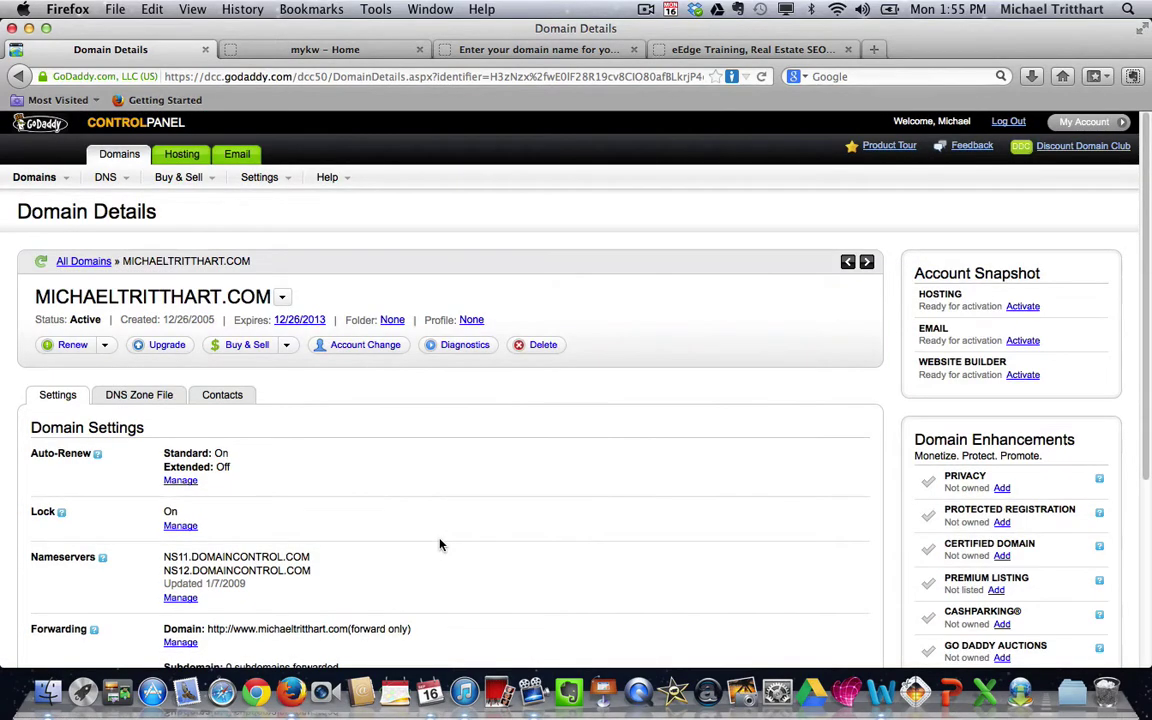
# - Check the DNS Zone File's www CNAME pointing to the agent's yourkwagent.com address
pyautogui.scroll(-2, 440, 544)
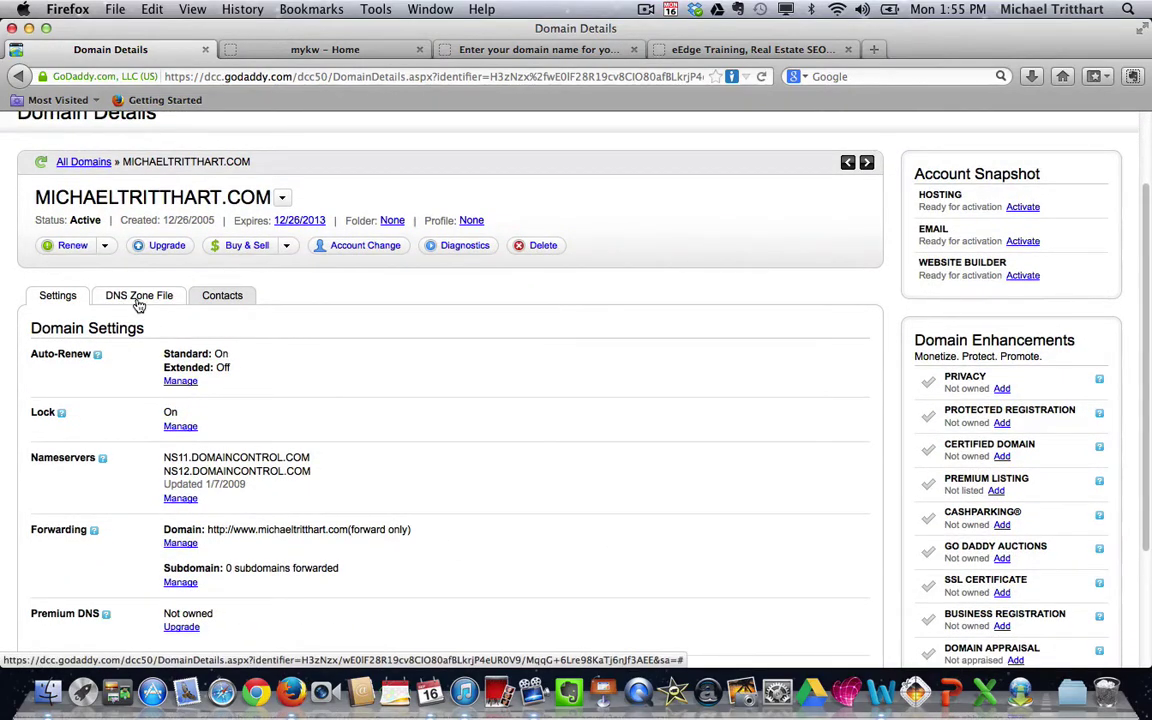
pyautogui.click(139, 297)
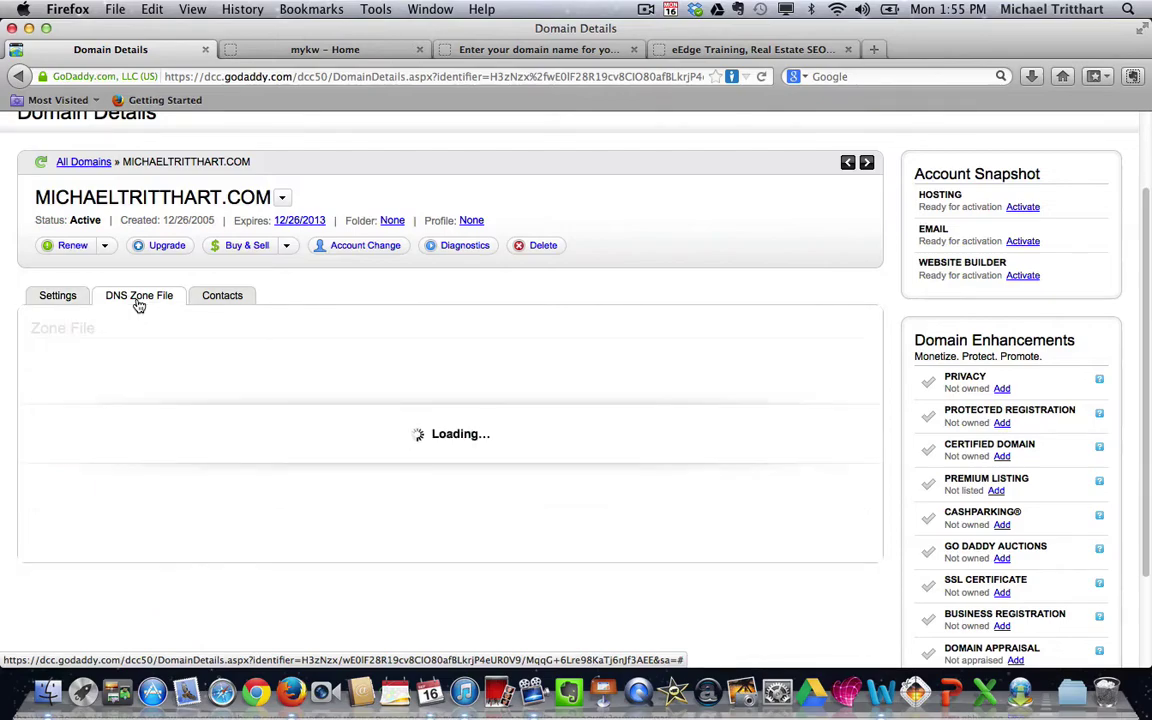
pyautogui.scroll(-2, 432, 362)
pyautogui.scroll(-5, 432, 362)
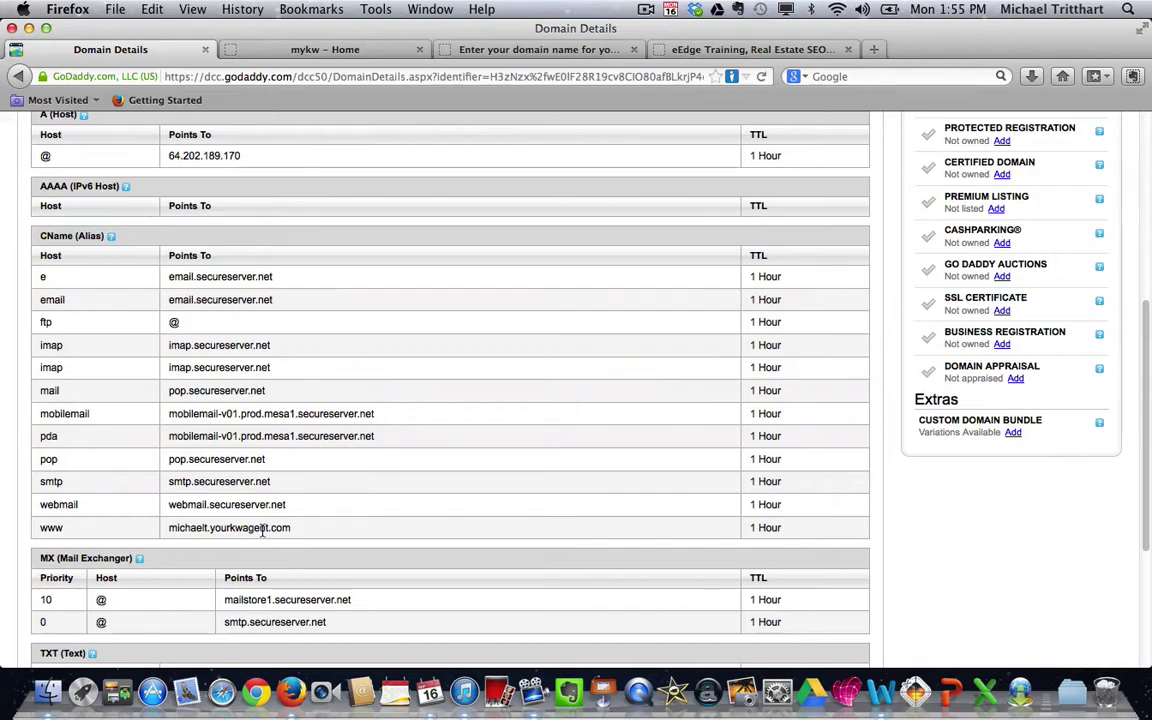
pyautogui.doubleClick(262, 531)
pyautogui.scroll(3, 331, 472)
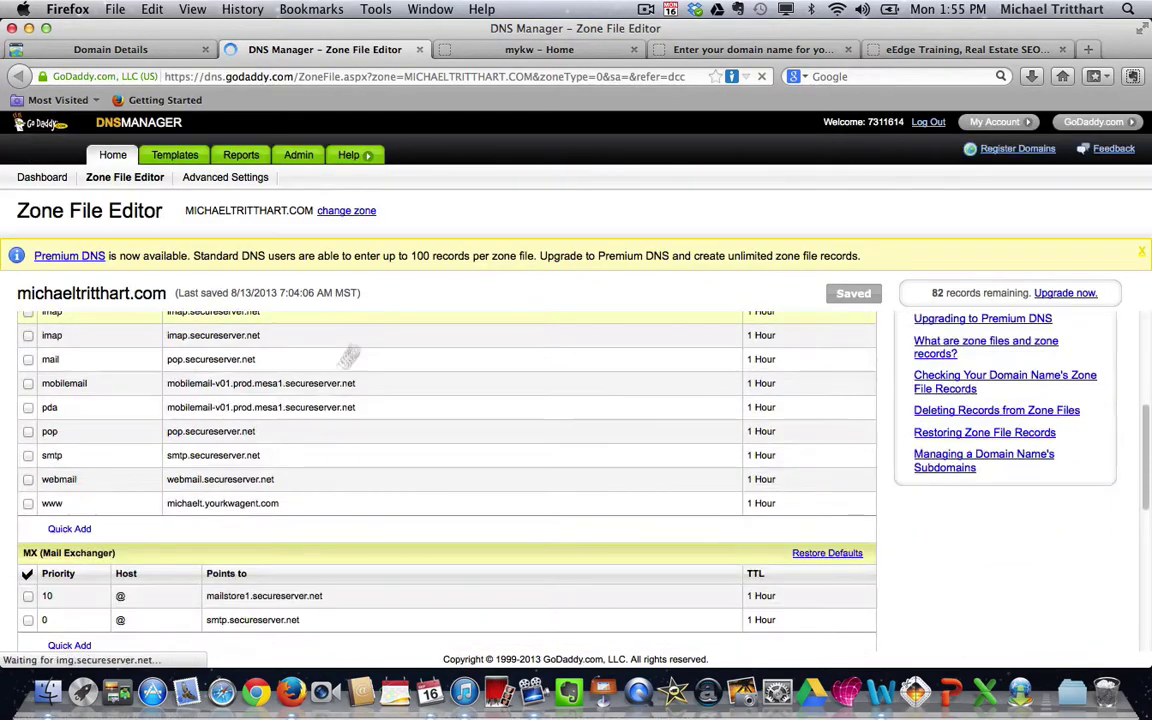
# - Edit the www CNAME row inline and check its yourkwagent.com Points to value
pyautogui.click(249, 505)
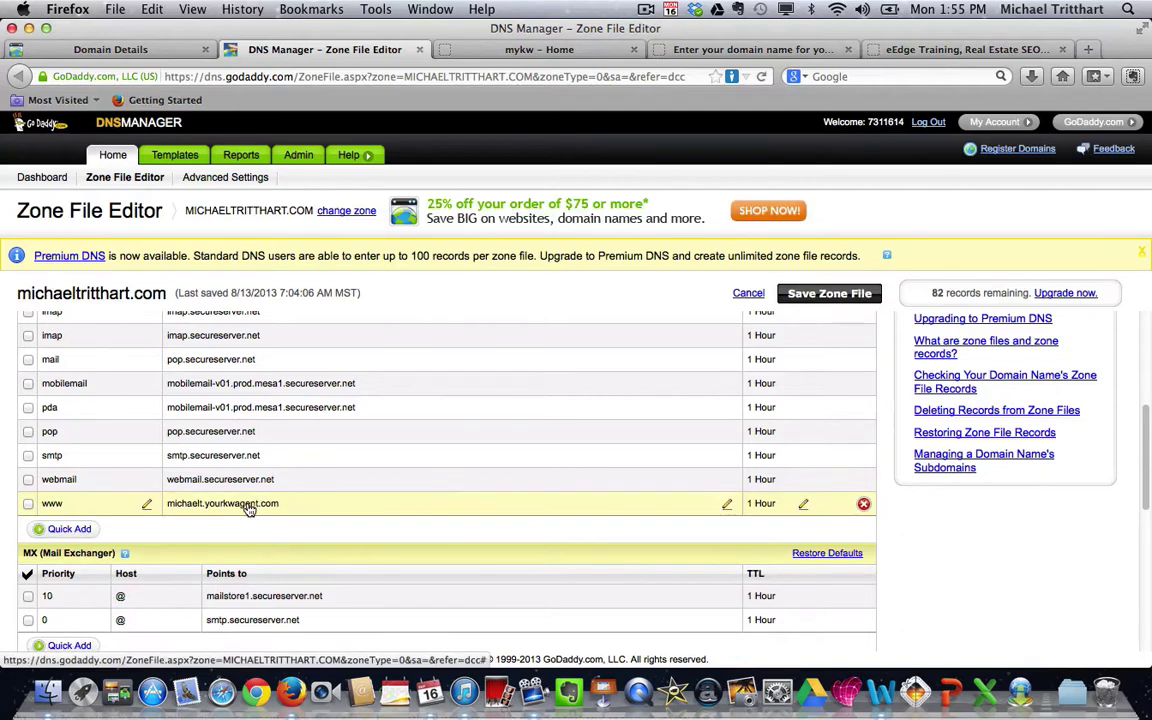
pyautogui.click(249, 507)
pyautogui.click(249, 505)
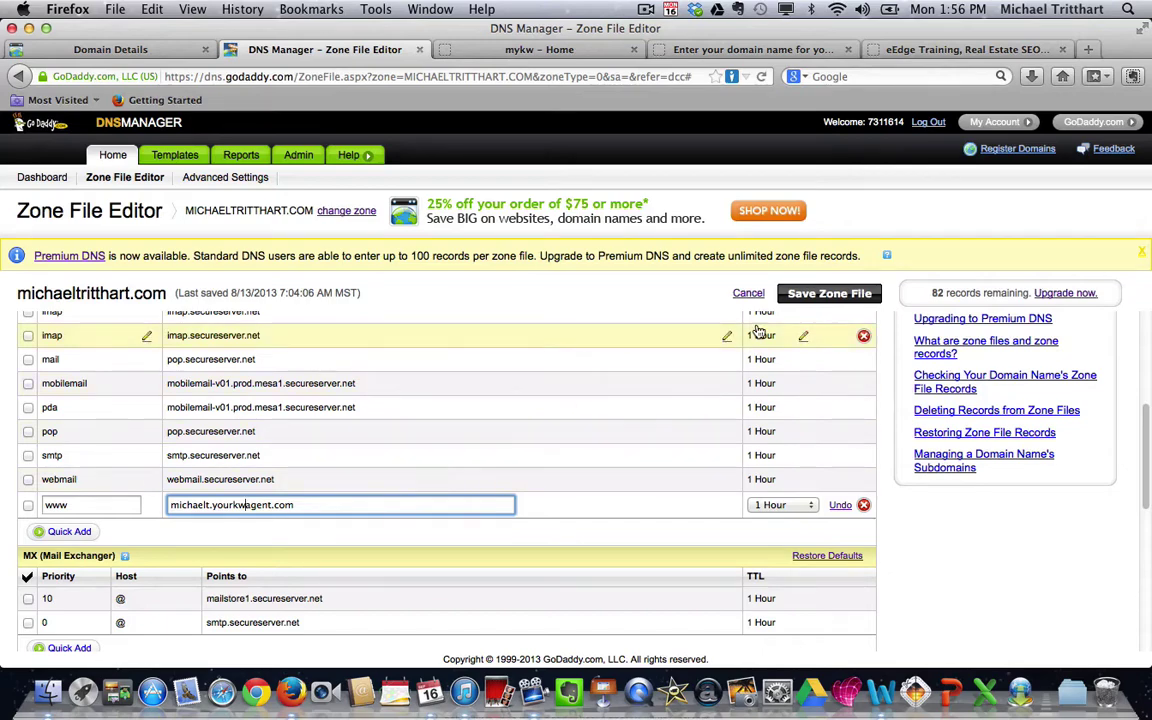
# - Save the zone file and confirm both prompts, returning to the Standard DNS Dashboard
pyautogui.click(808, 296)
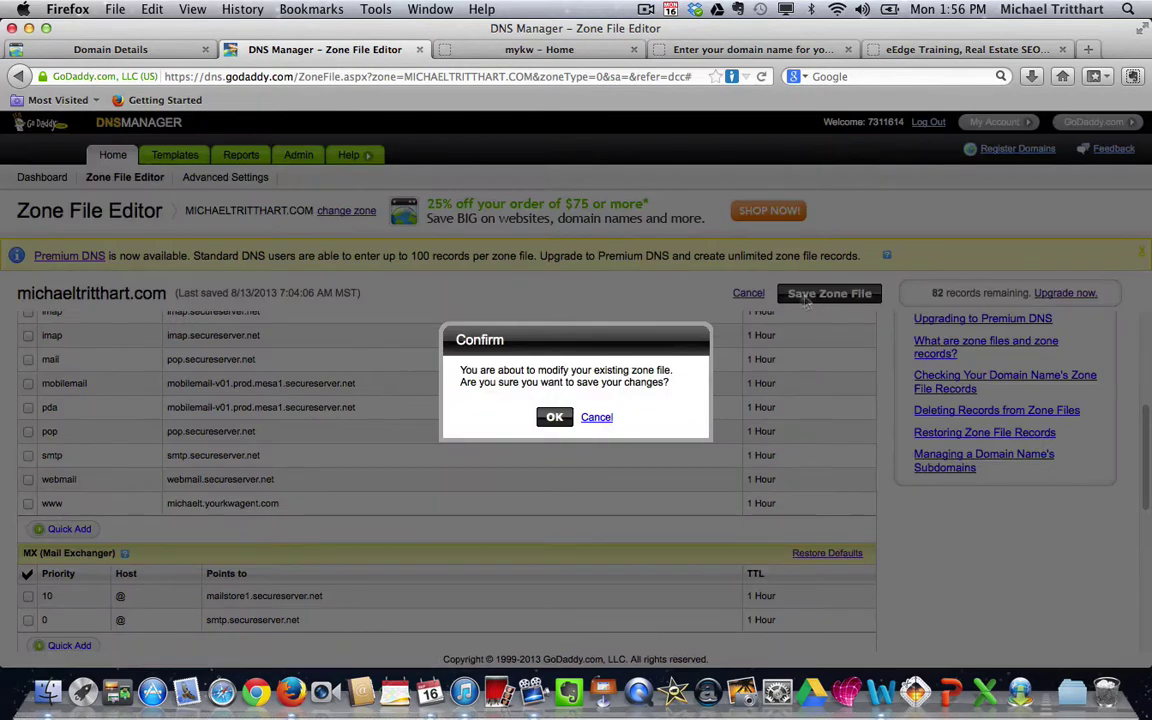
pyautogui.click(552, 422)
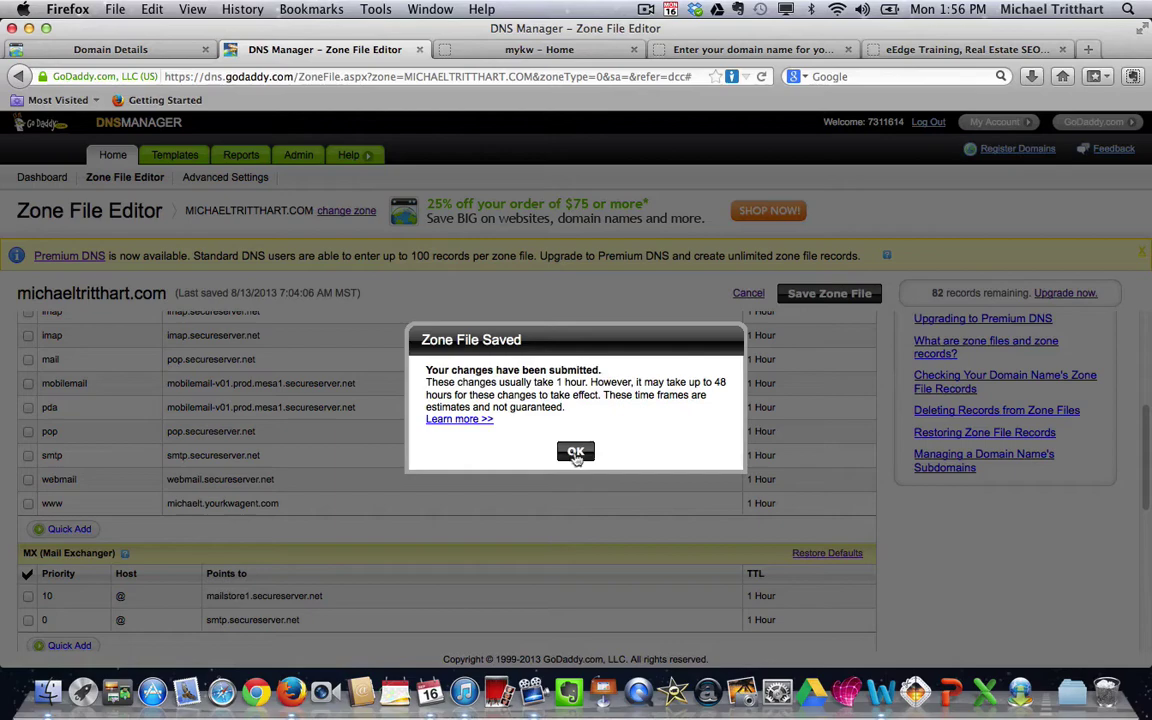
pyautogui.click(576, 453)
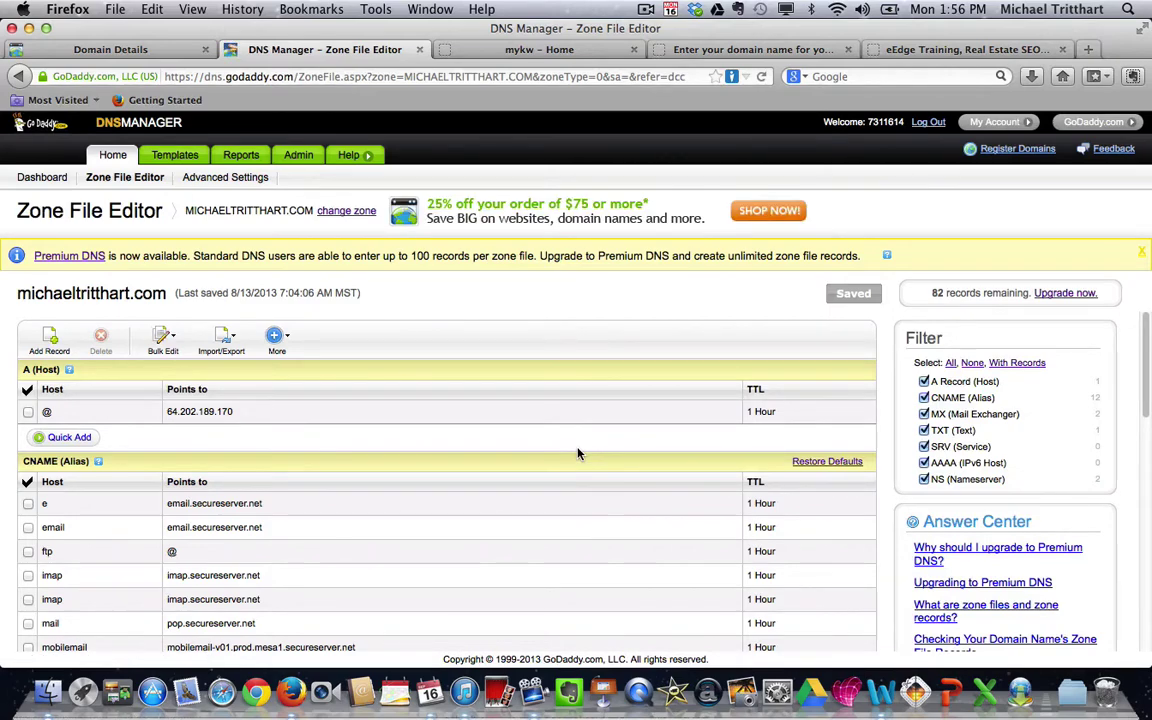
pyautogui.scroll(-5, 577, 454)
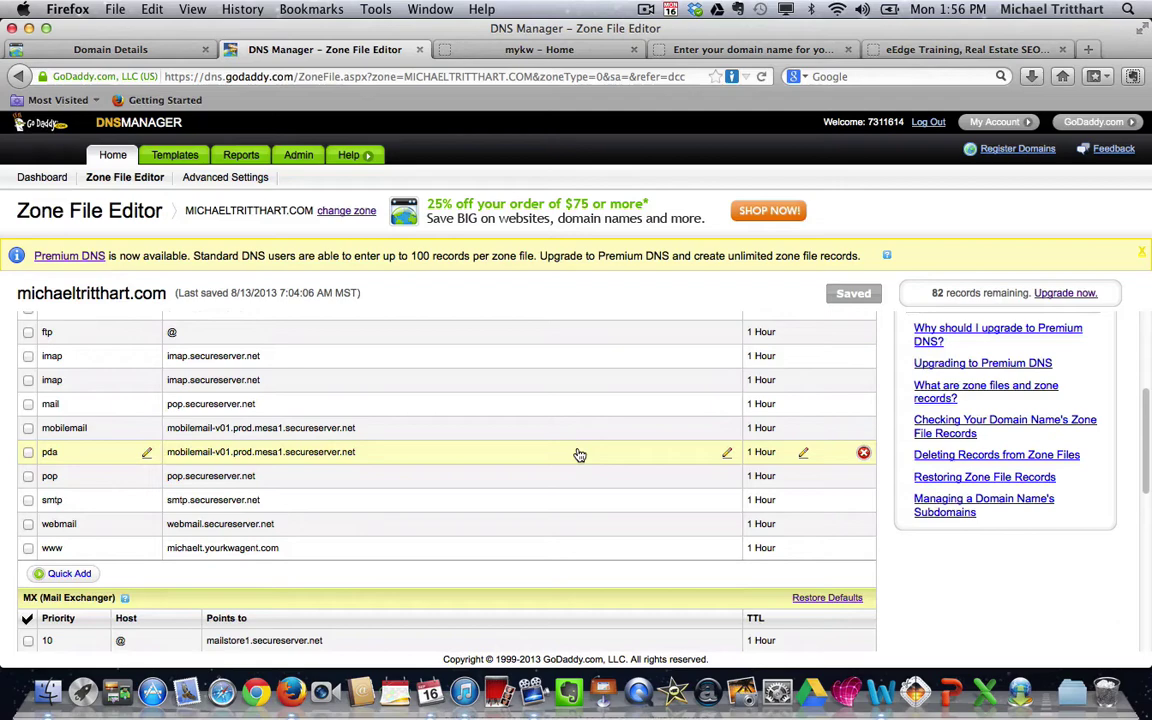
pyautogui.scroll(-3, 579, 455)
pyautogui.scroll(10, 579, 455)
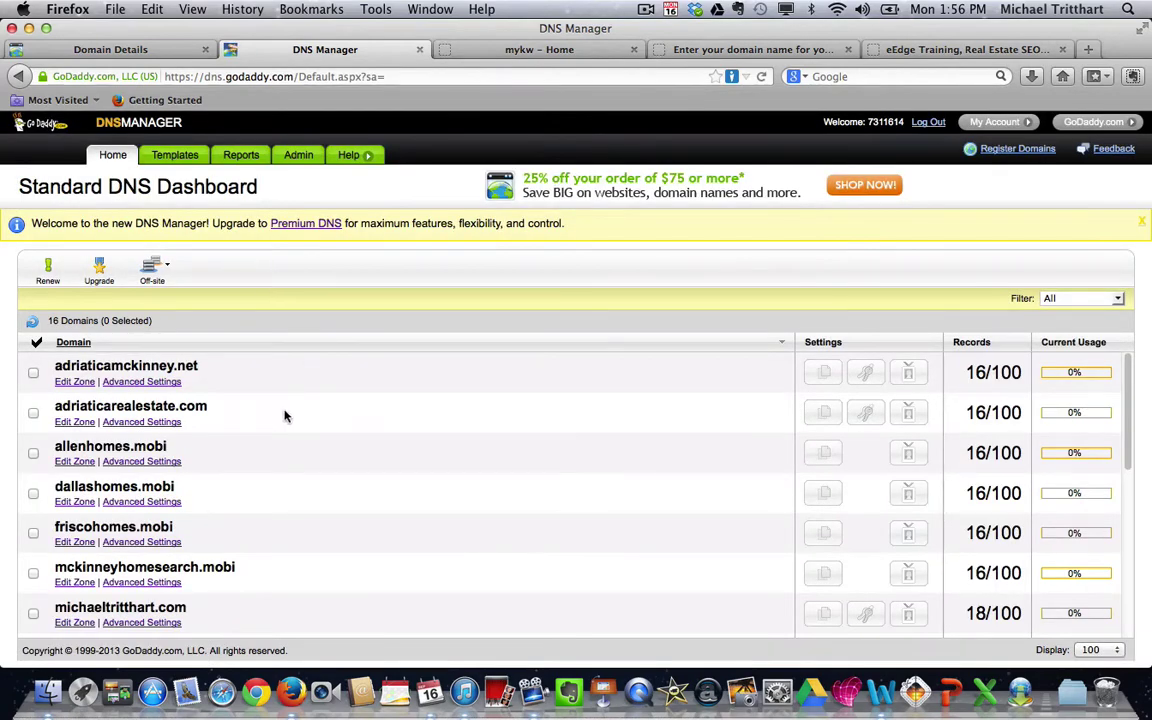
# - Inspect the .com domain's zone records and advanced DNS settings, then return to the dashboard
pyautogui.scroll(-2, 359, 480)
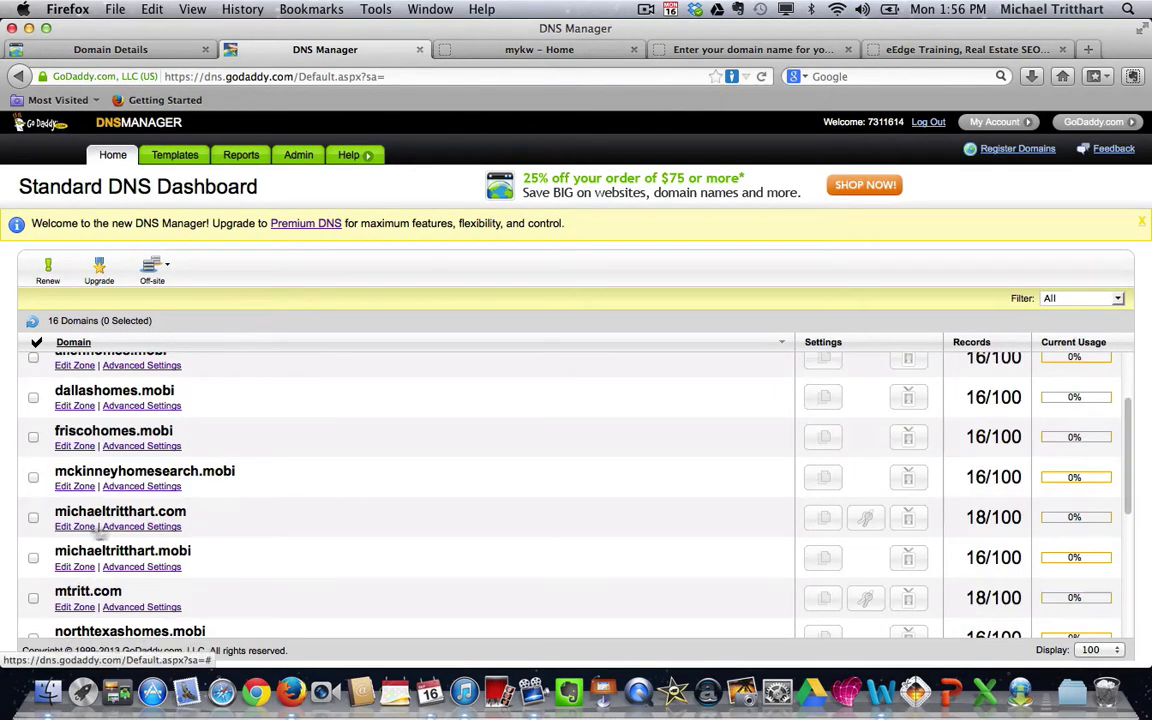
pyautogui.click(33, 518)
pyautogui.click(76, 527)
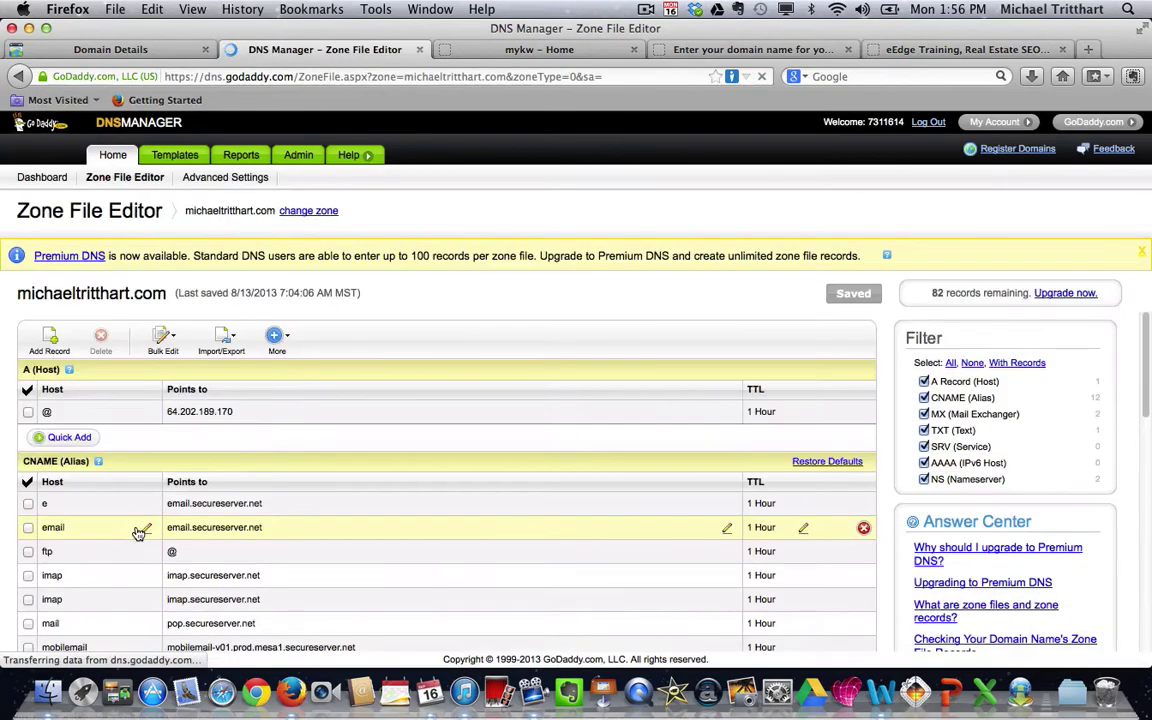
pyautogui.scroll(-2, 184, 540)
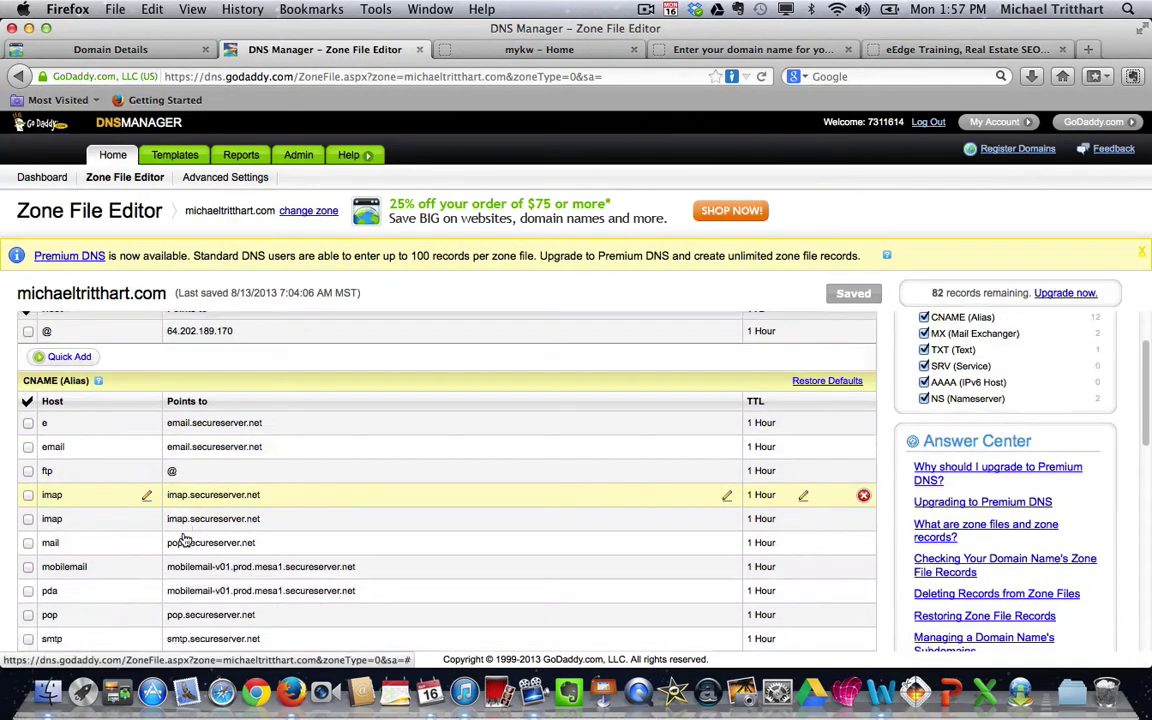
pyautogui.scroll(-2, 184, 540)
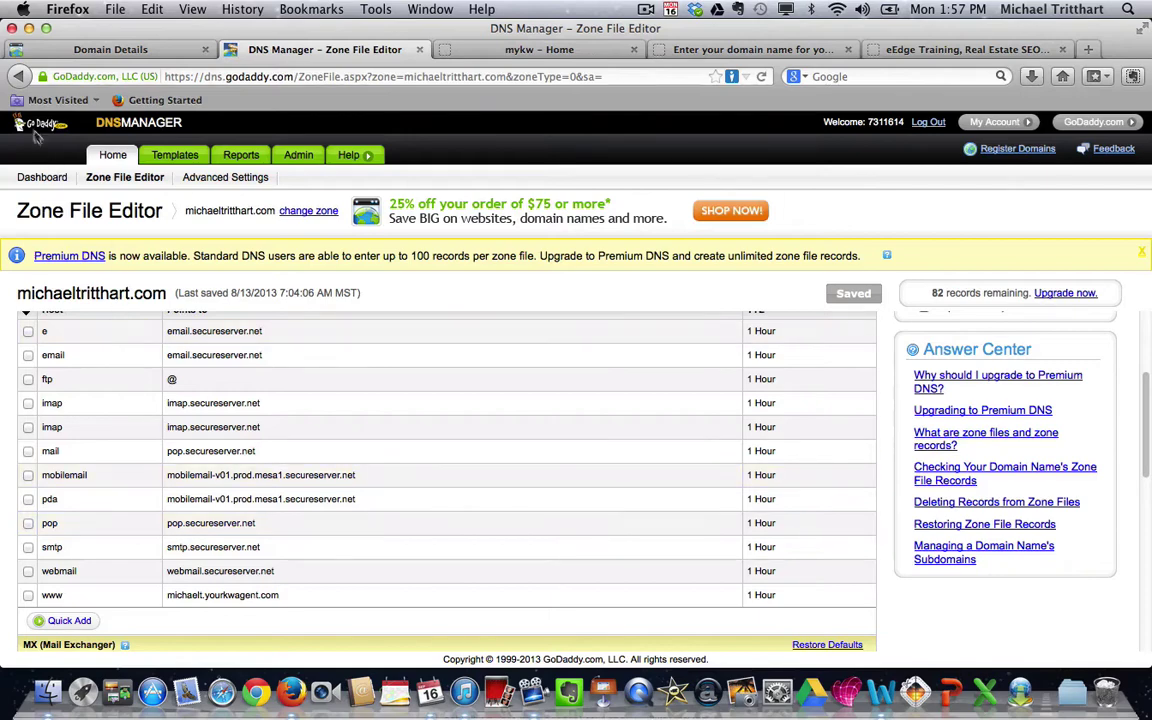
pyautogui.click(19, 77)
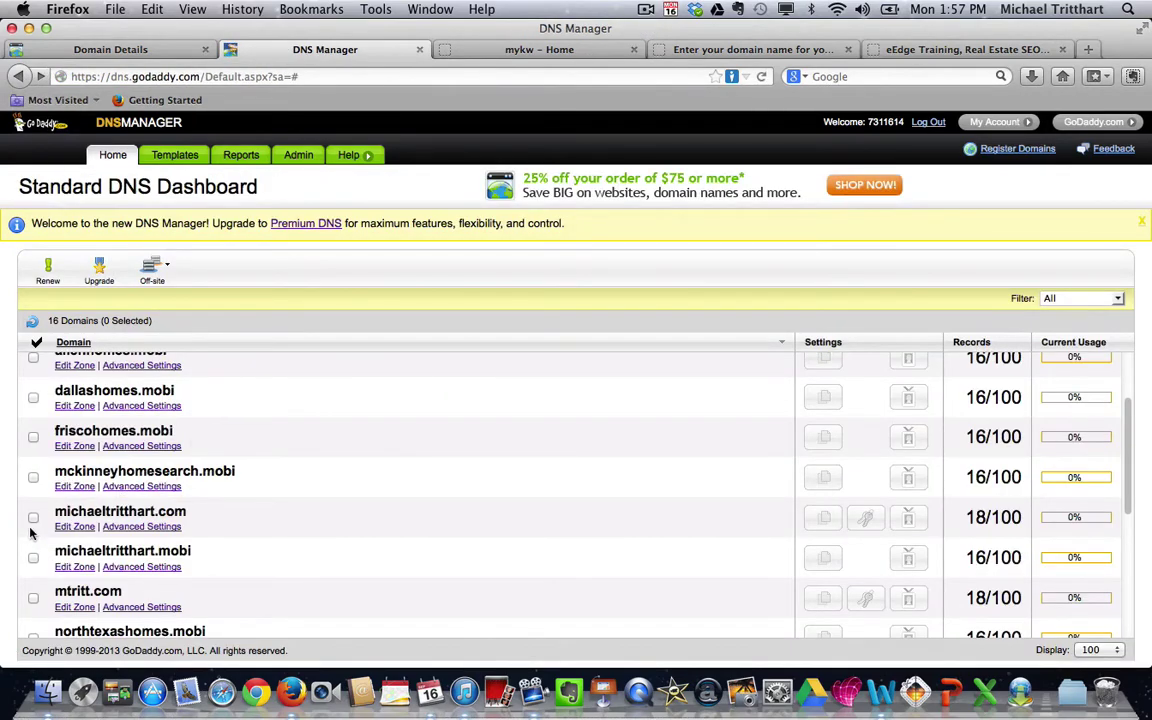
pyautogui.click(33, 516)
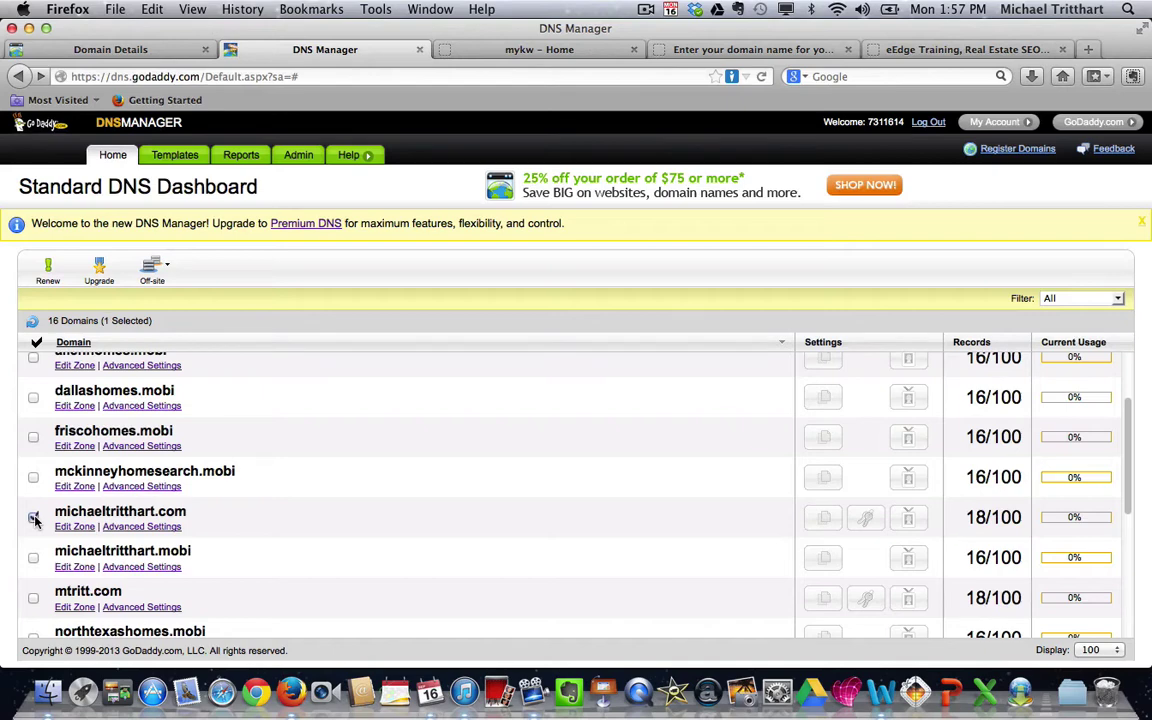
pyautogui.click(144, 529)
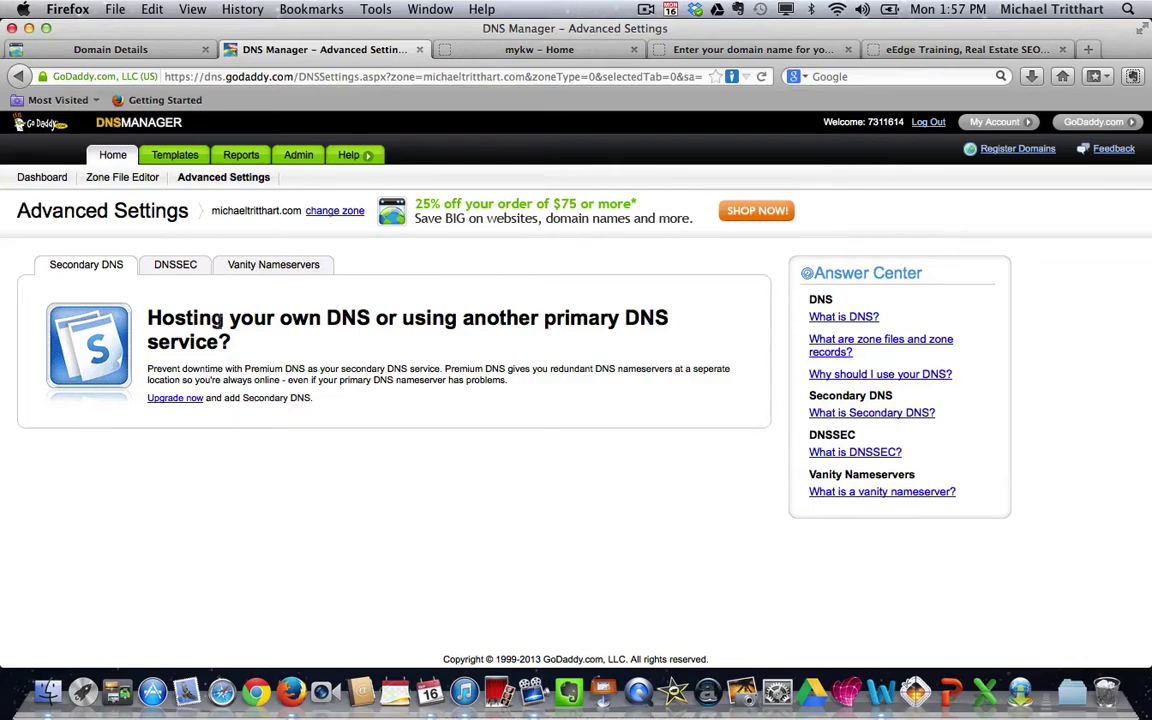
pyautogui.click(113, 157)
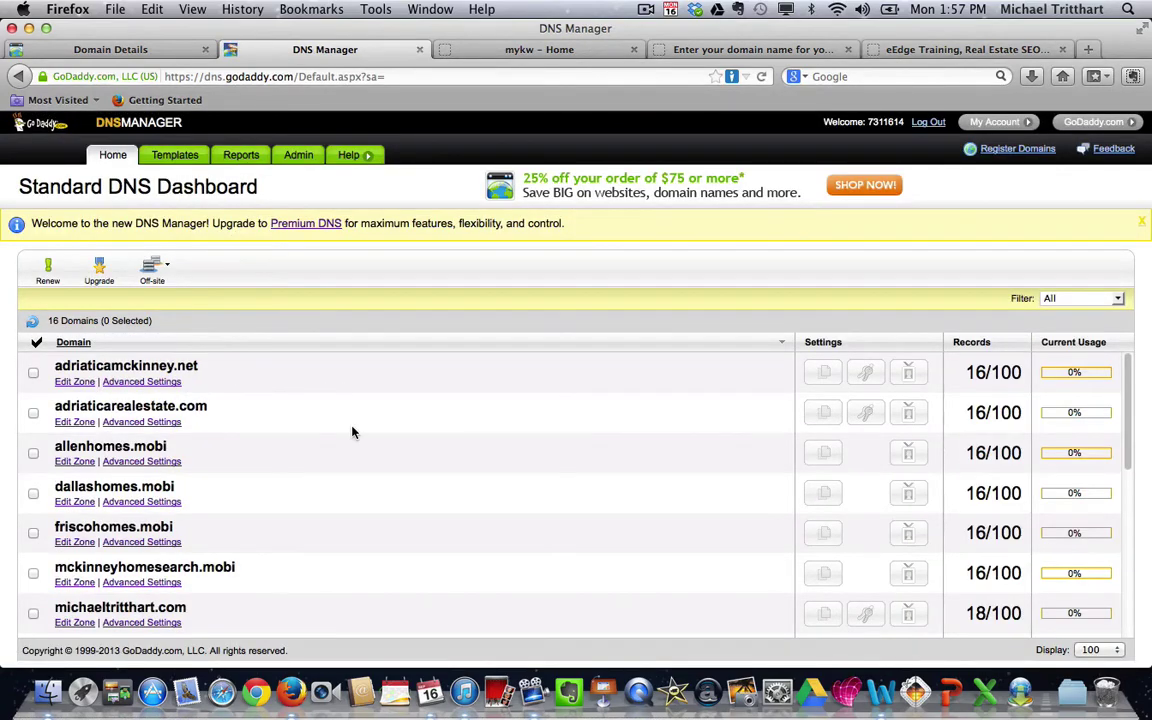
# - Go to My Account Overview from the My Account menu
pyautogui.scroll(-3, 355, 440)
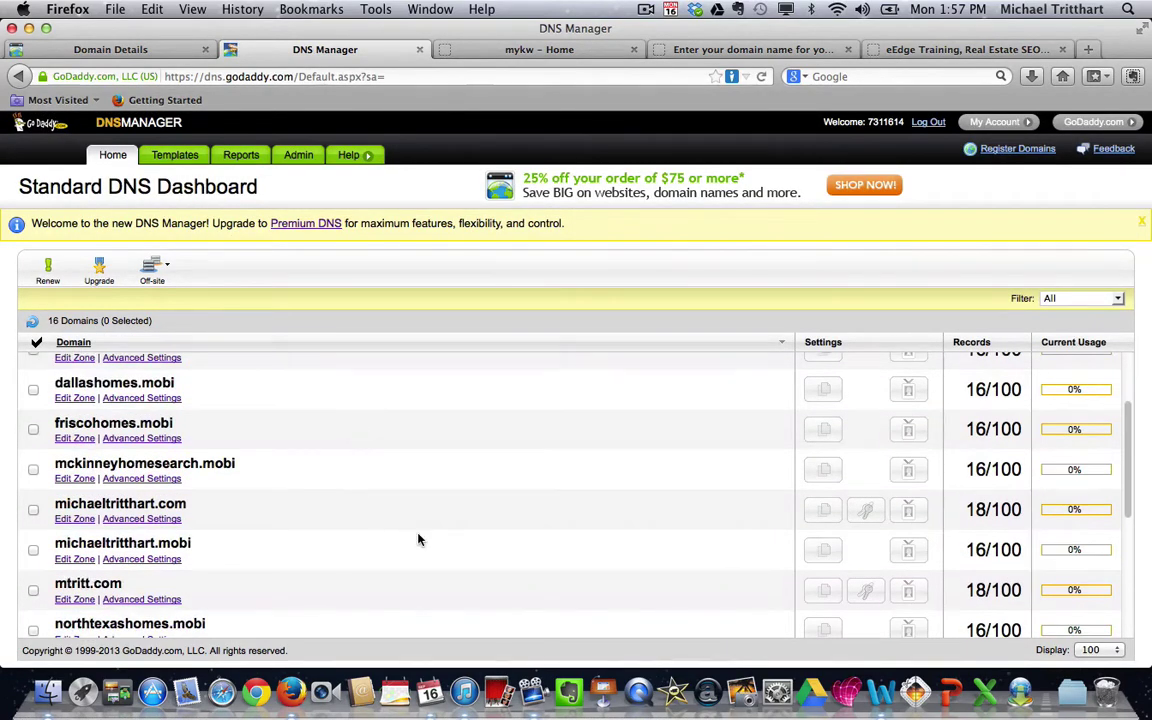
pyautogui.scroll(3, 419, 541)
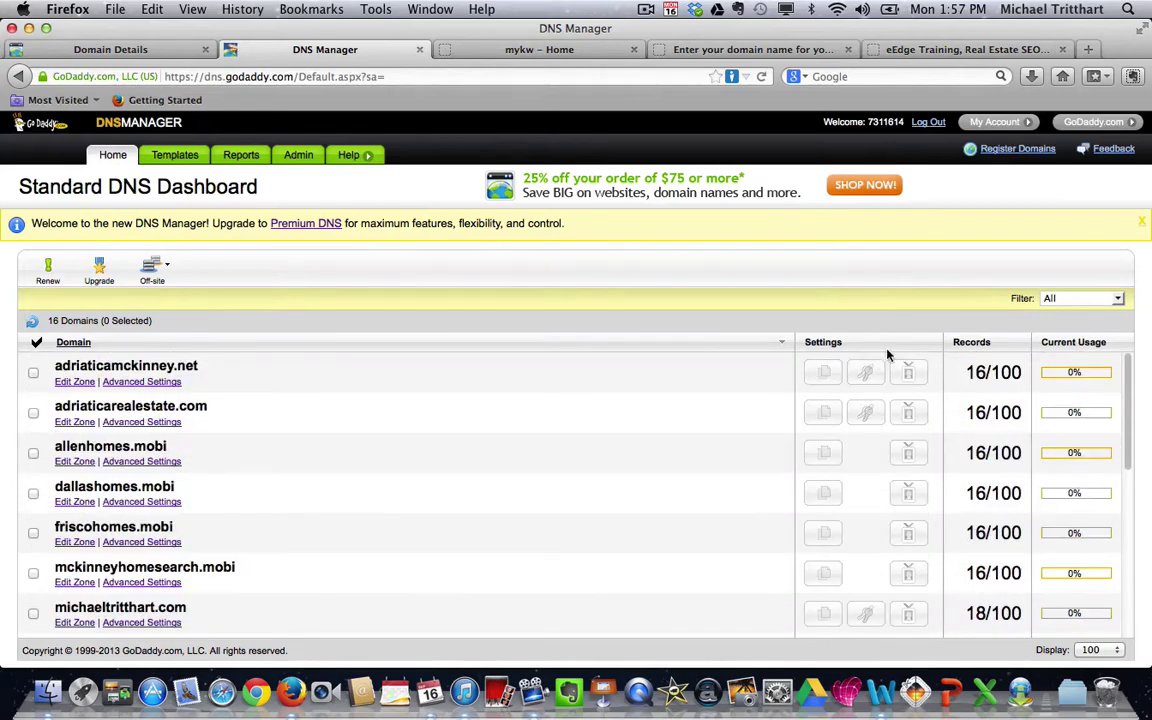
pyautogui.click(993, 124)
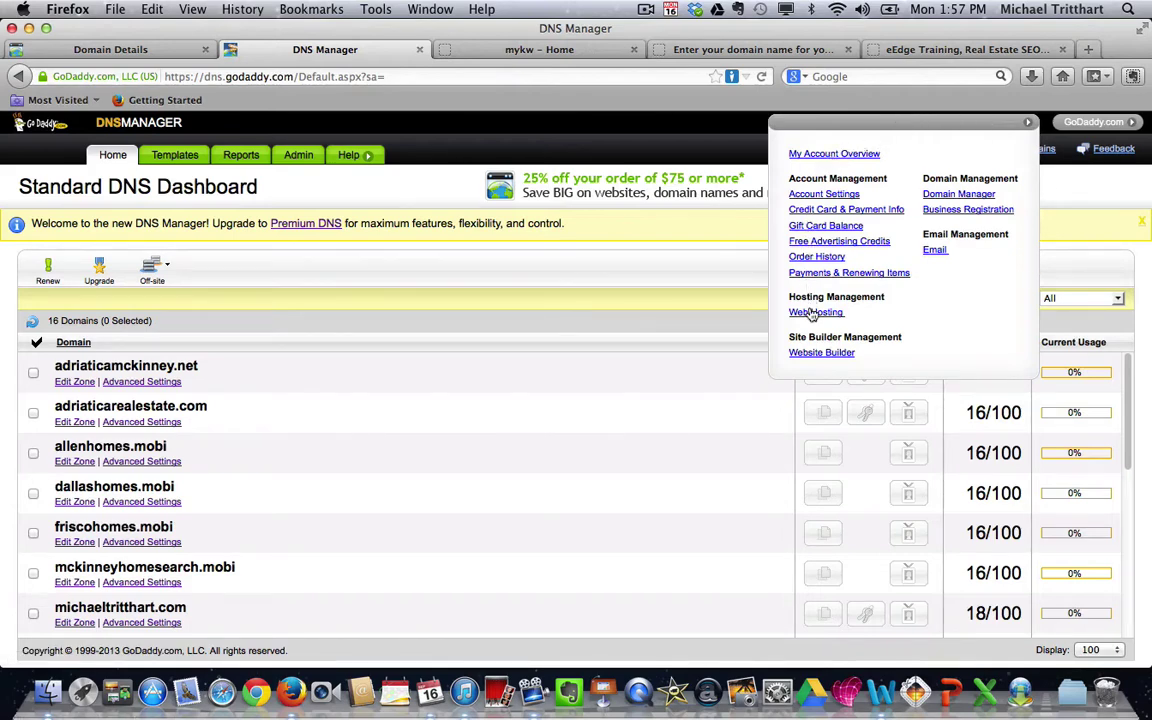
pyautogui.click(819, 155)
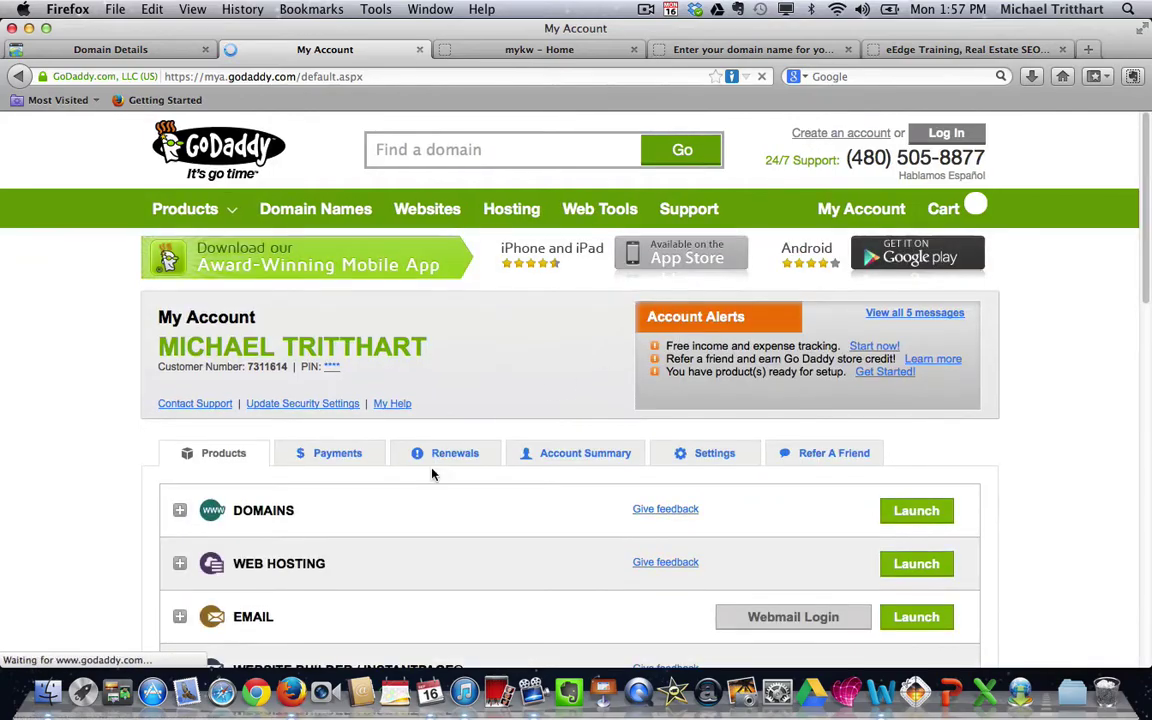
# - Expand the DOMAINS section on the GoDaddy My Account page
pyautogui.scroll(-2, 433, 474)
pyautogui.scroll(2, 433, 475)
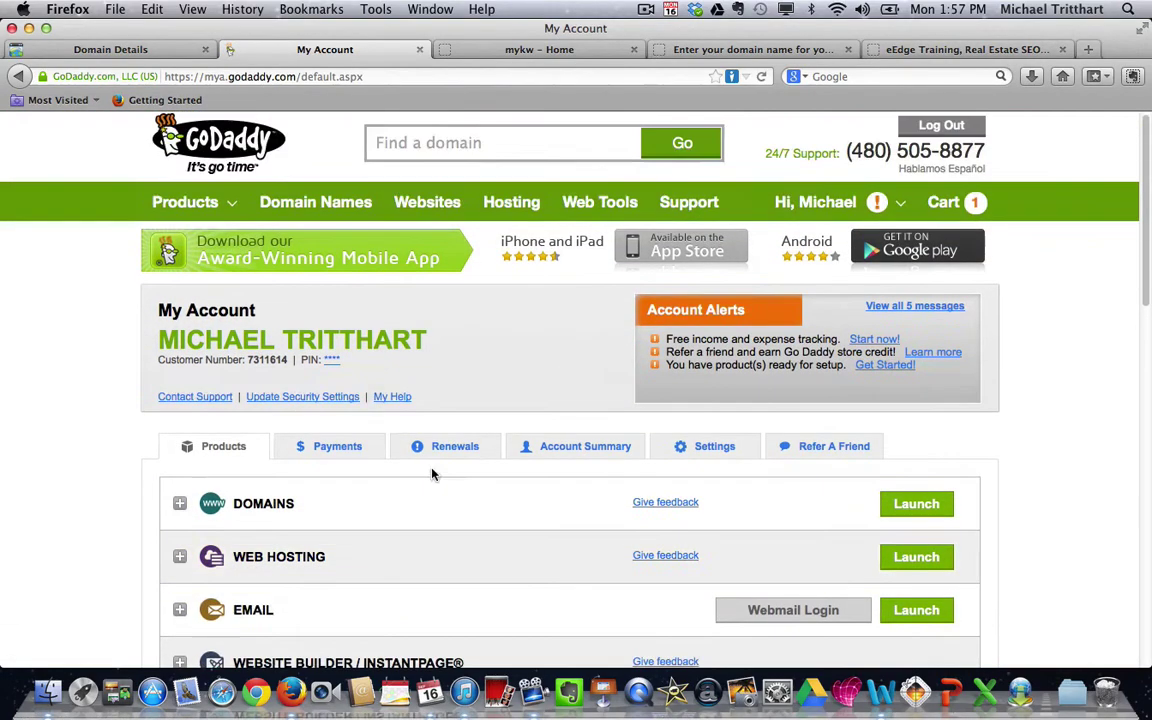
pyautogui.scroll(-1, 429, 501)
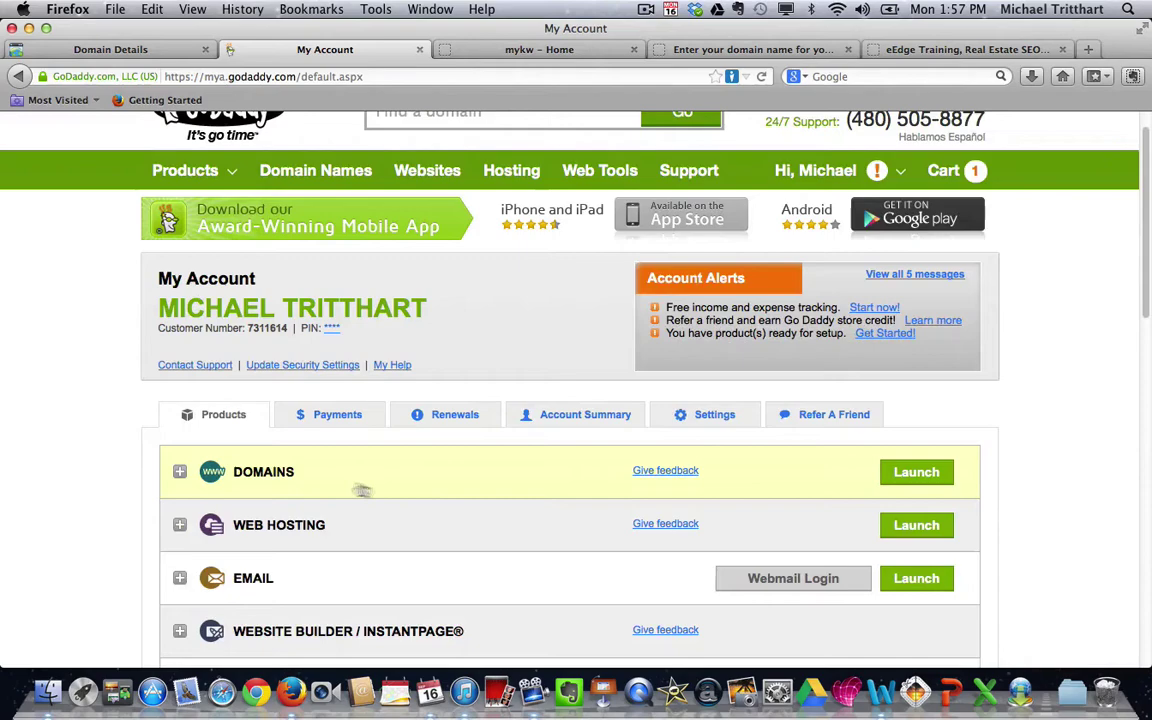
pyautogui.click(265, 474)
# - Go to the second page of domains and launch the agent's .com domain
pyautogui.scroll(-2, 492, 585)
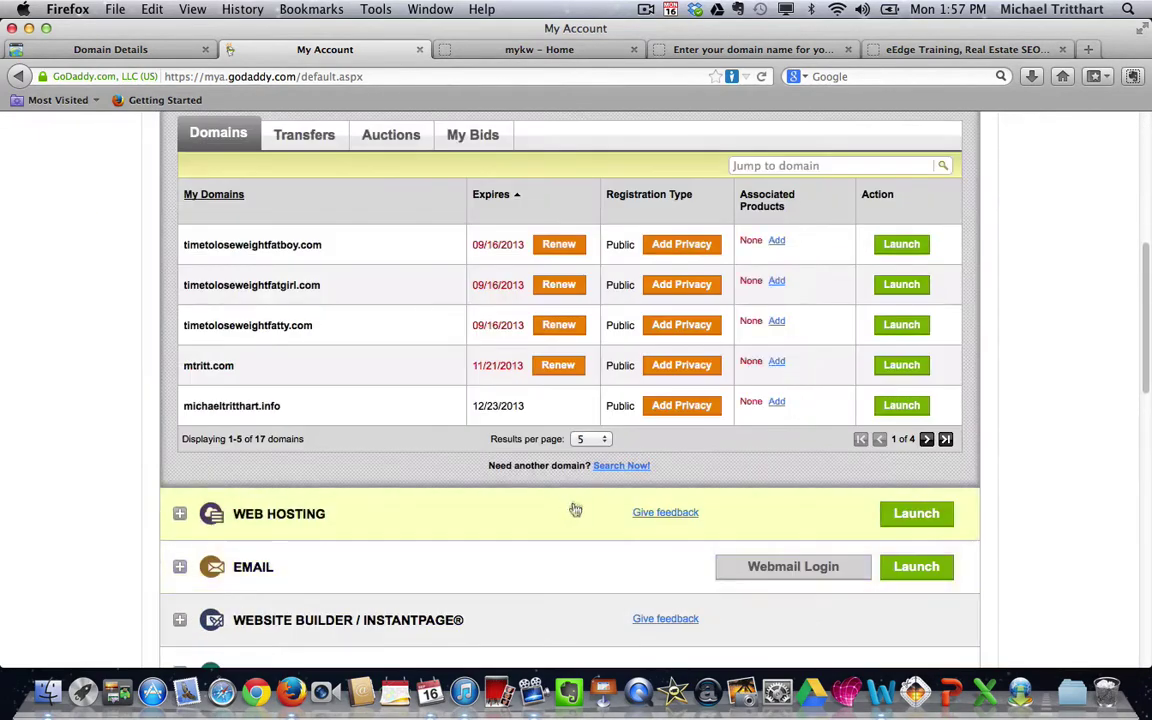
pyautogui.scroll(-5, 575, 506)
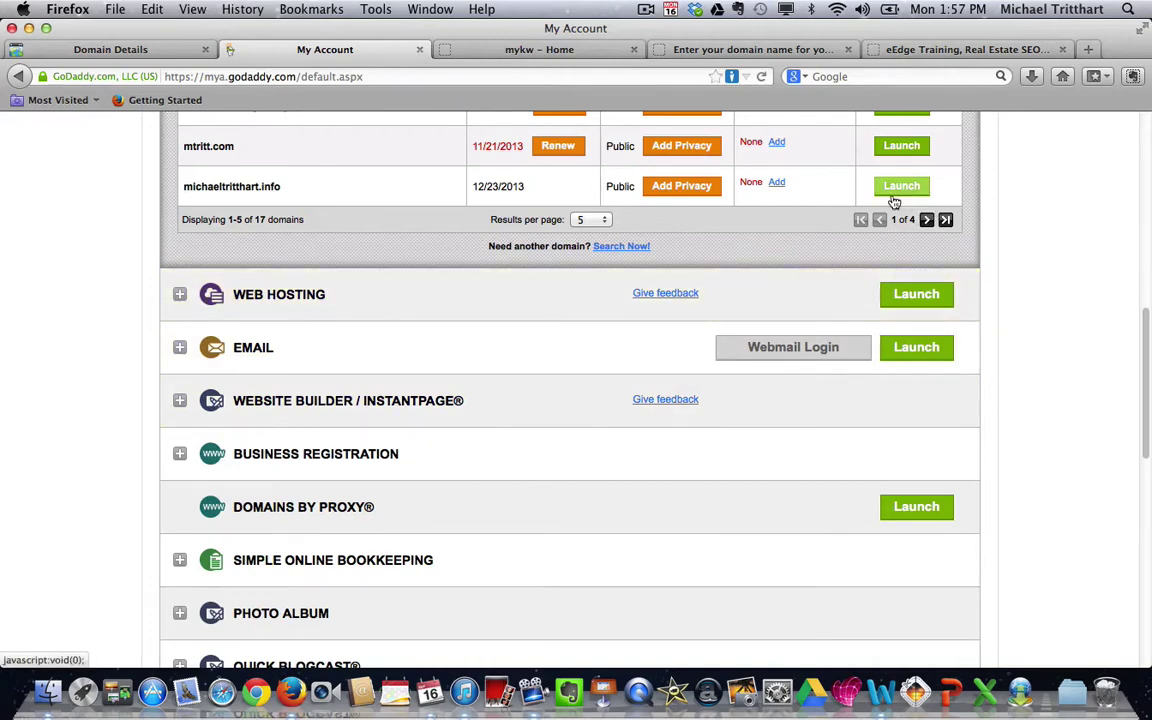
pyautogui.click(927, 220)
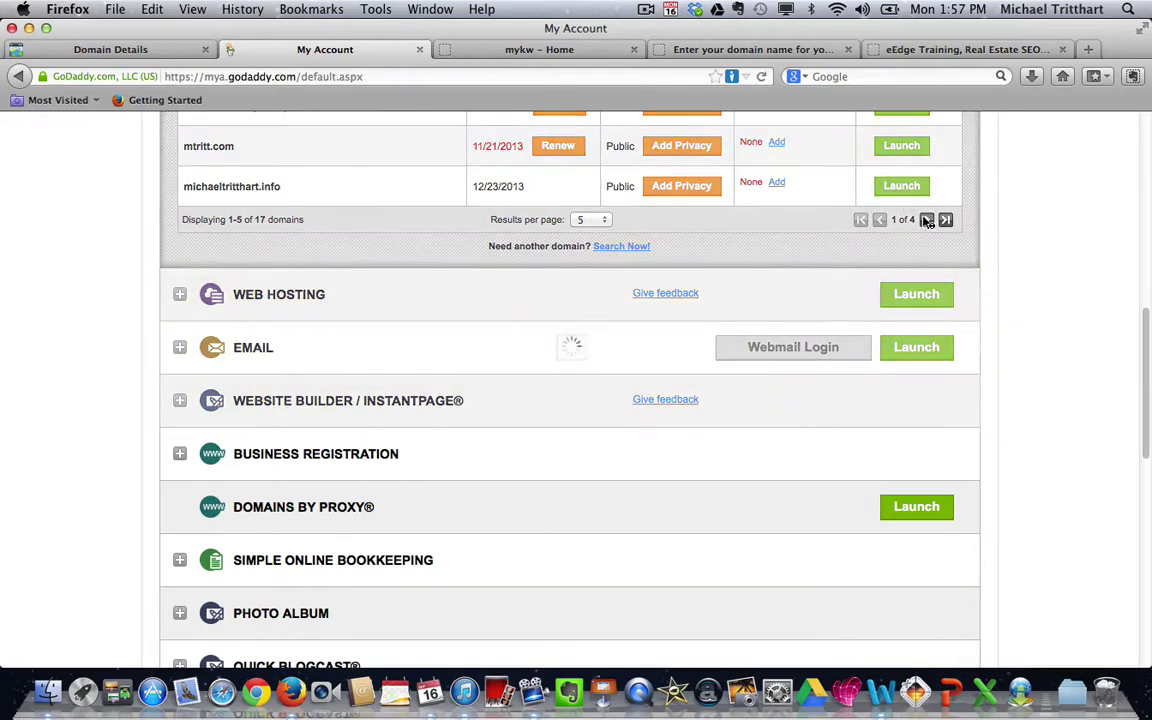
pyautogui.scroll(4, 715, 242)
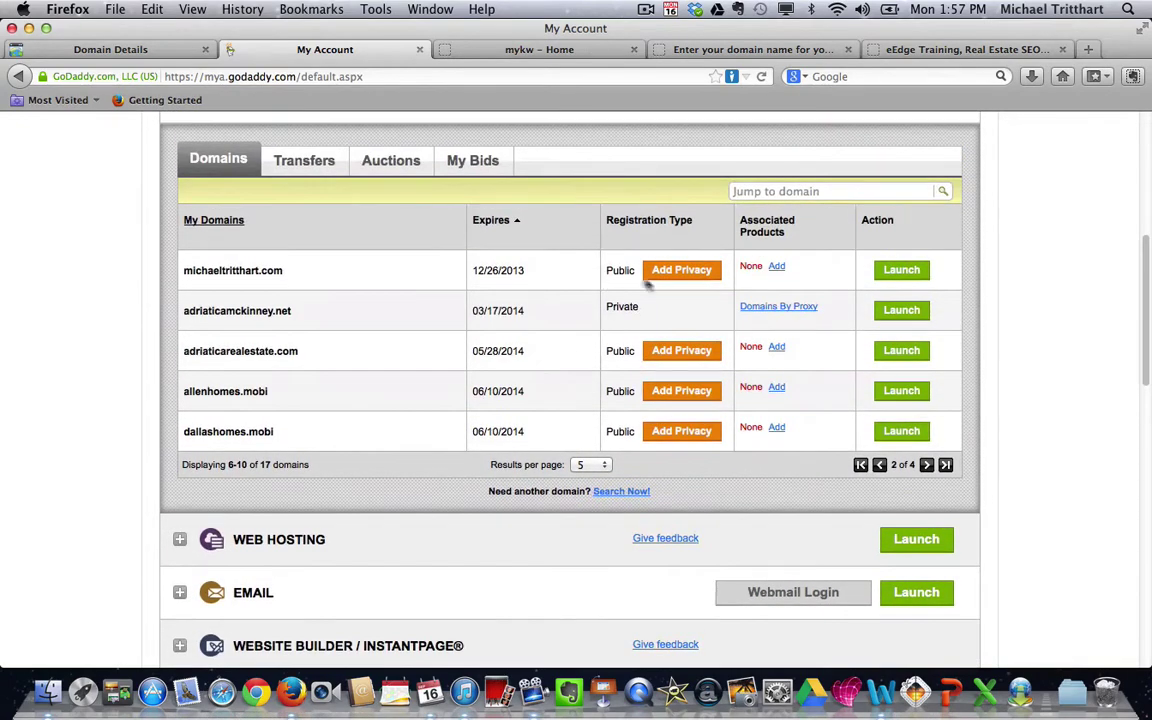
pyautogui.click(902, 276)
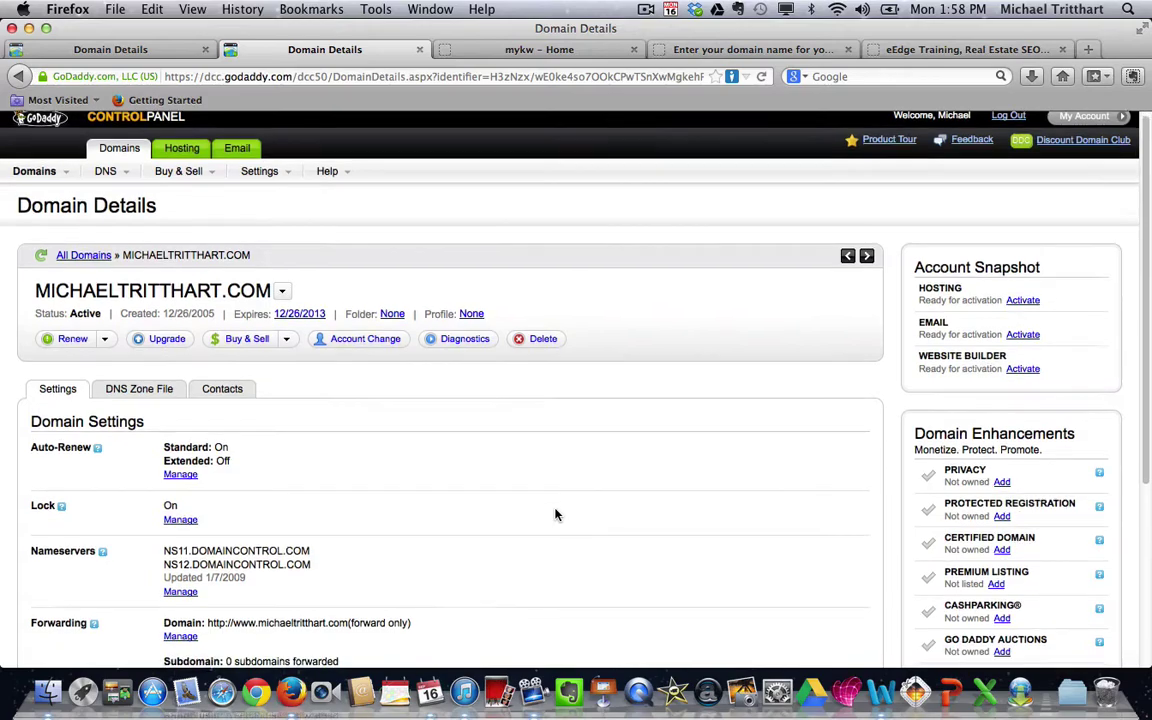
# - Check the Forwarding entry: the domain forwards to its www address, forward only, 0 subdomains
pyautogui.scroll(-5, 556, 515)
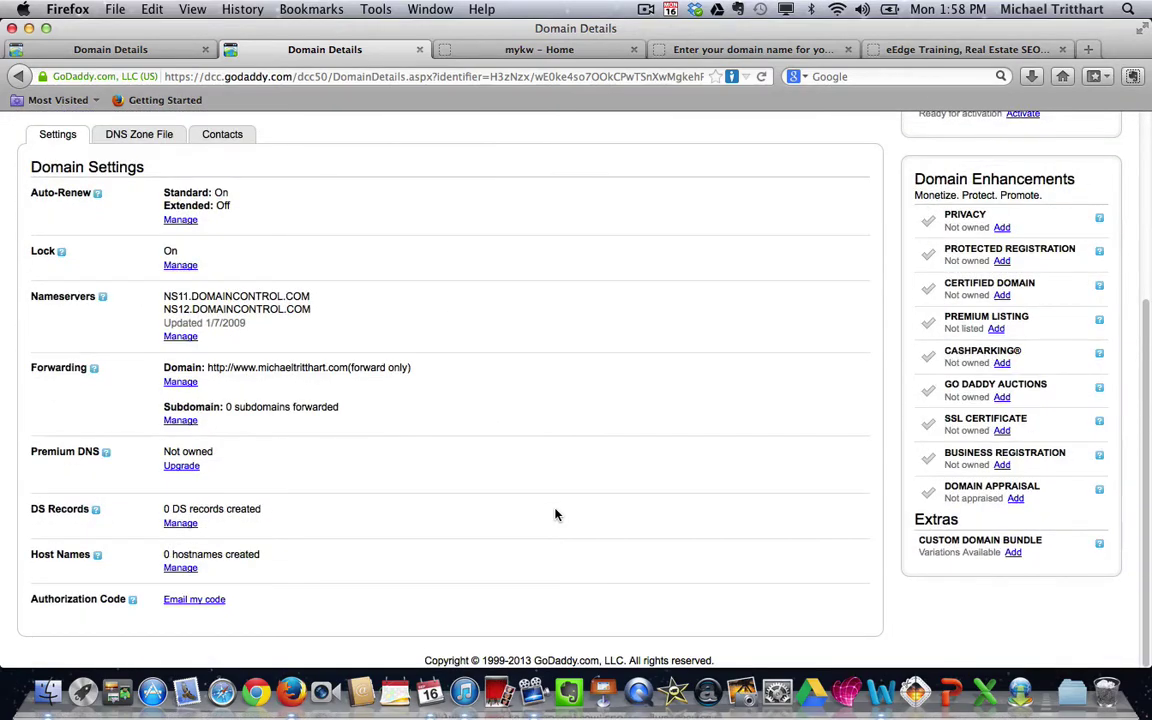
pyautogui.scroll(2, 556, 515)
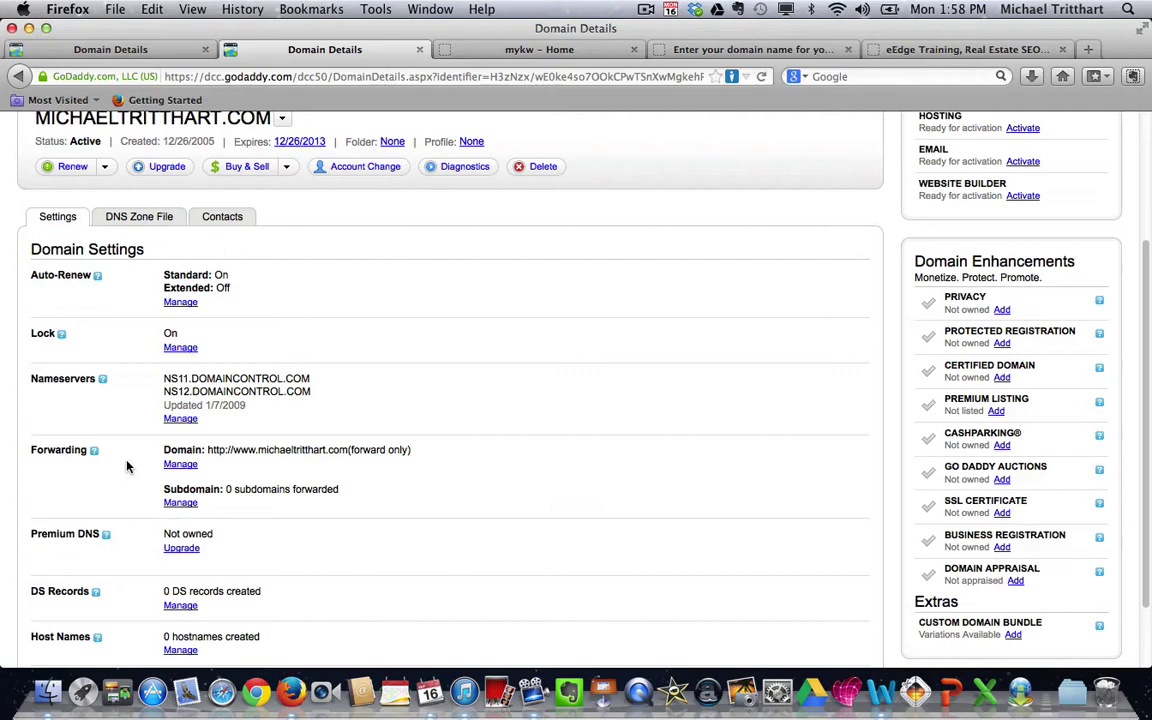
# - Edit the www forwarding rule, confirming 301 (Permanent) and keeping Forward only
pyautogui.click(181, 465)
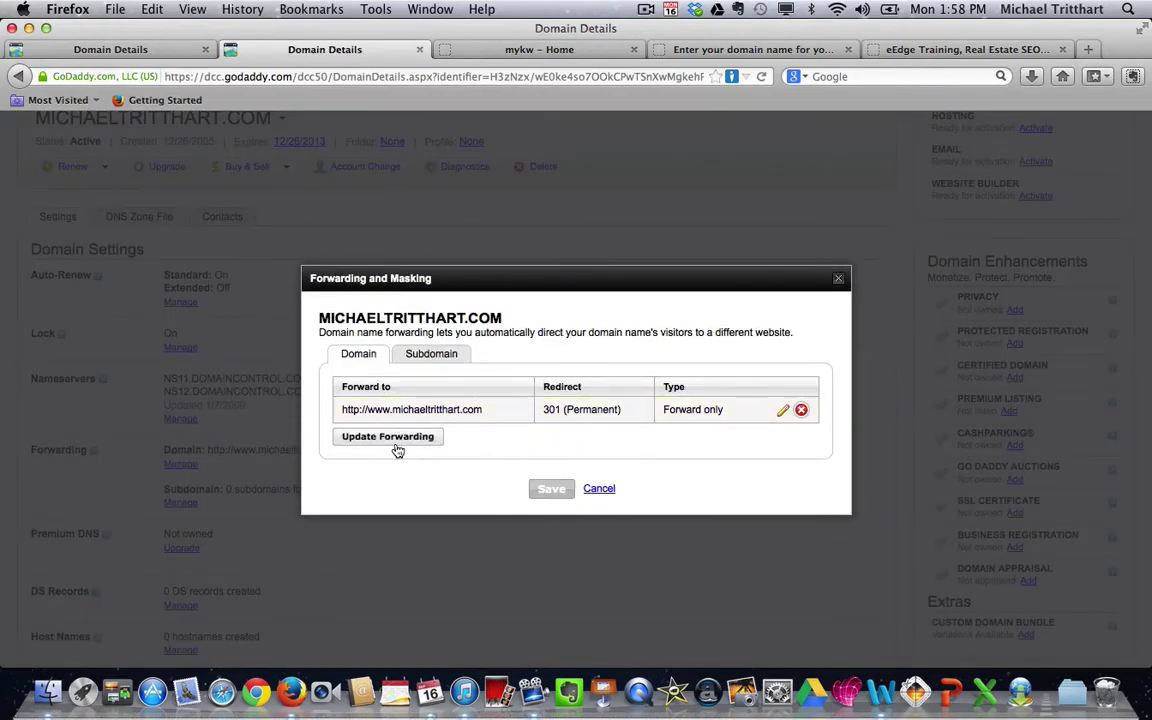
pyautogui.click(783, 414)
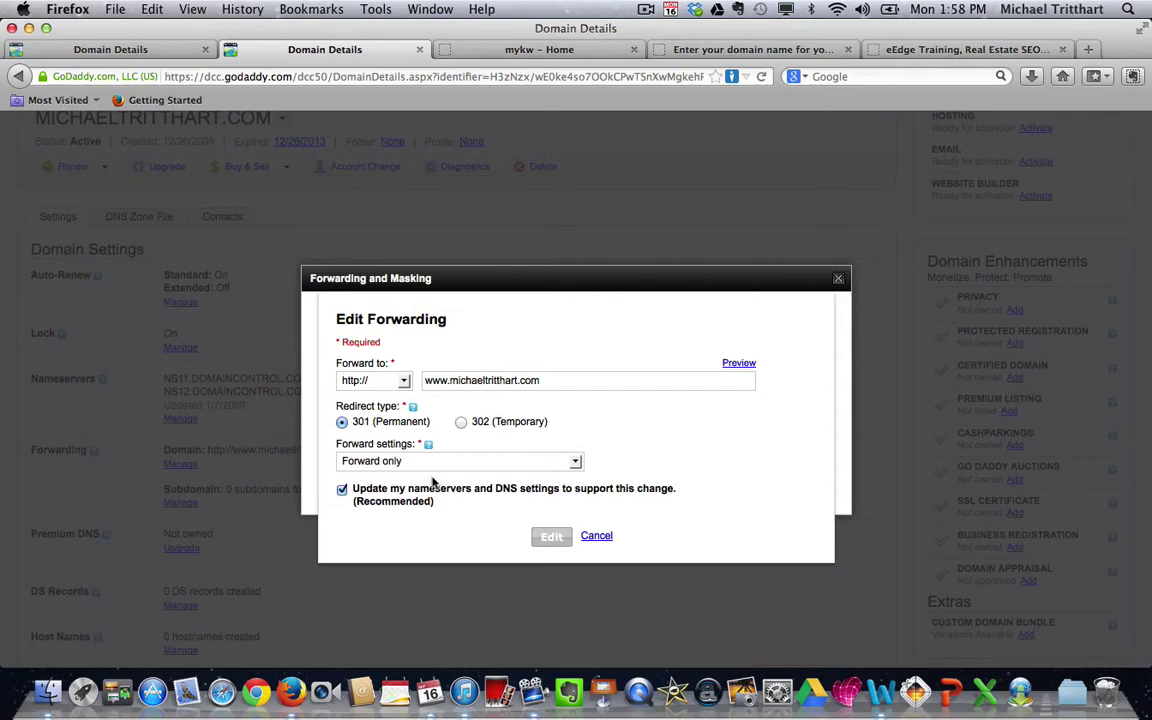
pyautogui.click(578, 464)
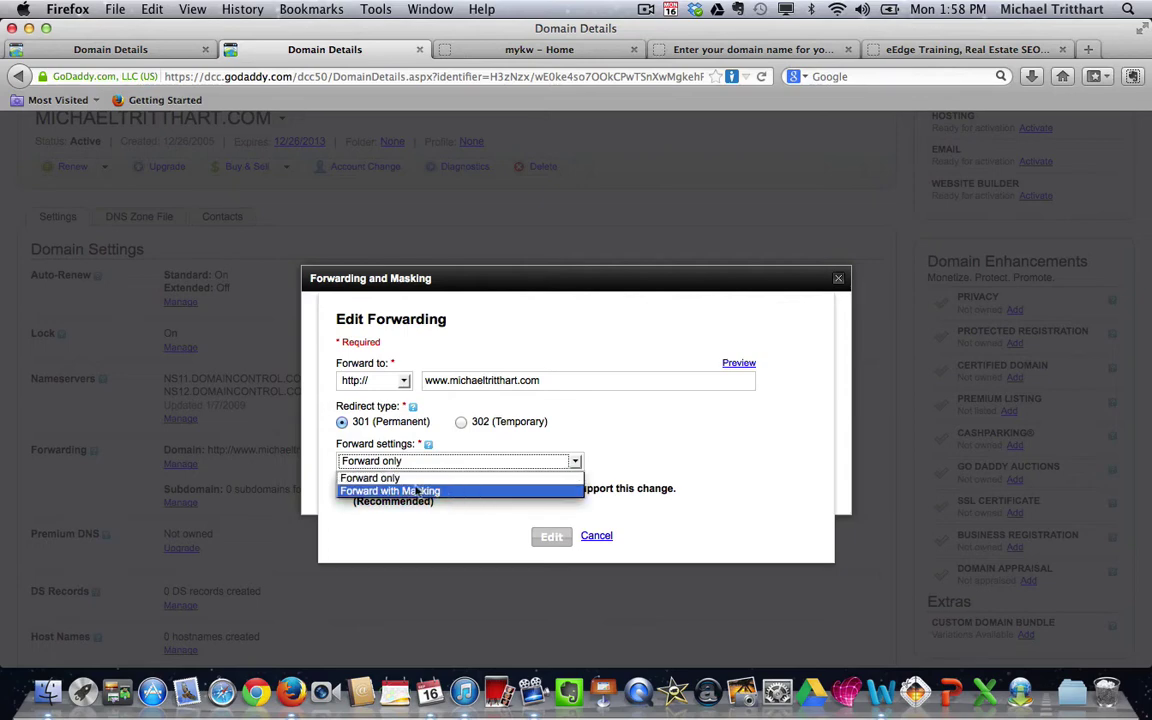
pyautogui.click(691, 454)
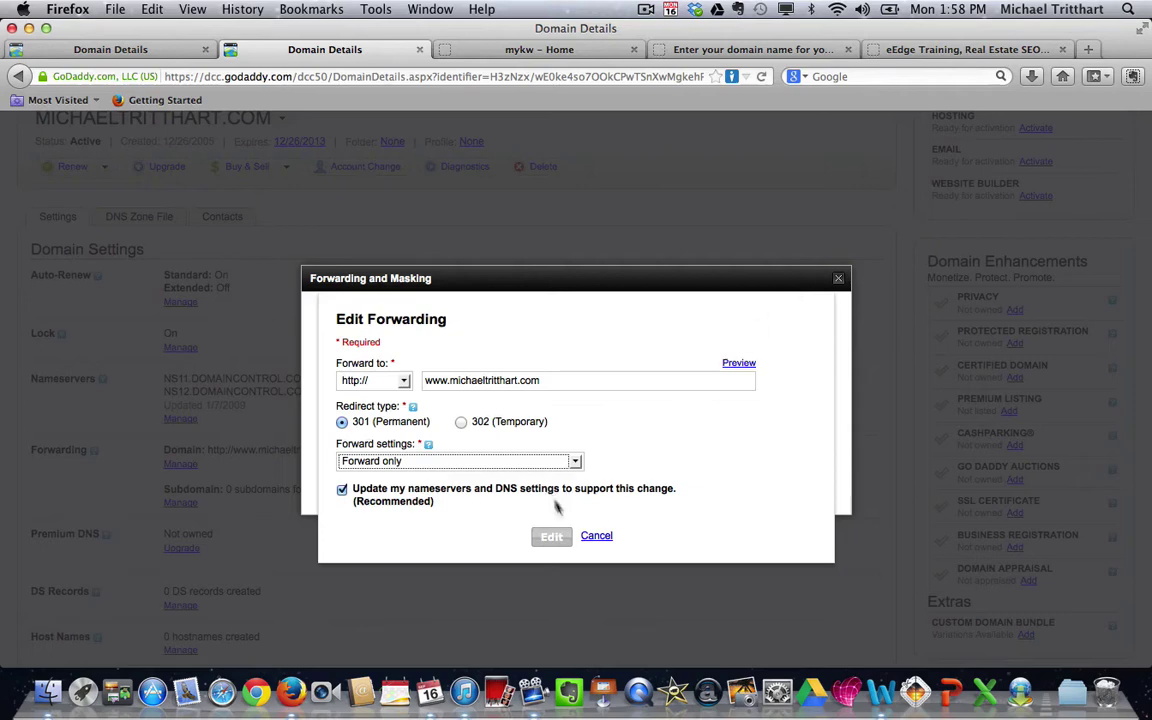
# - Cancel the forwarding edit and close the Forwarding and Masking dialog without saving
pyautogui.click(839, 285)
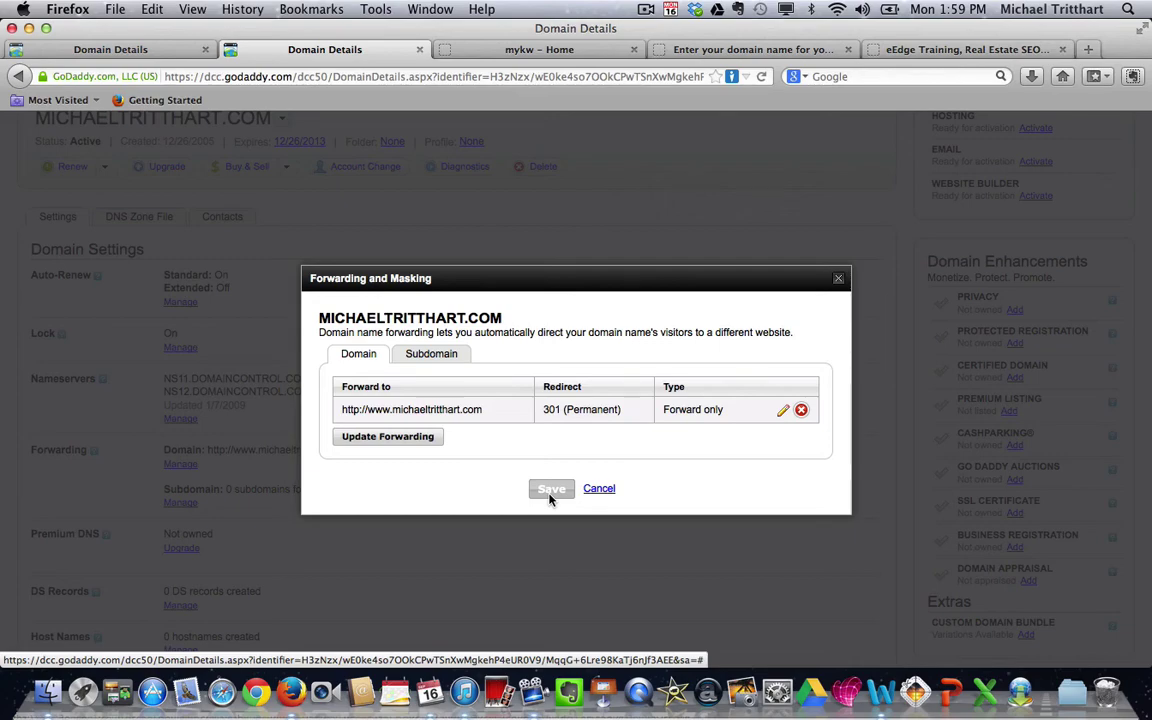
pyautogui.click(840, 281)
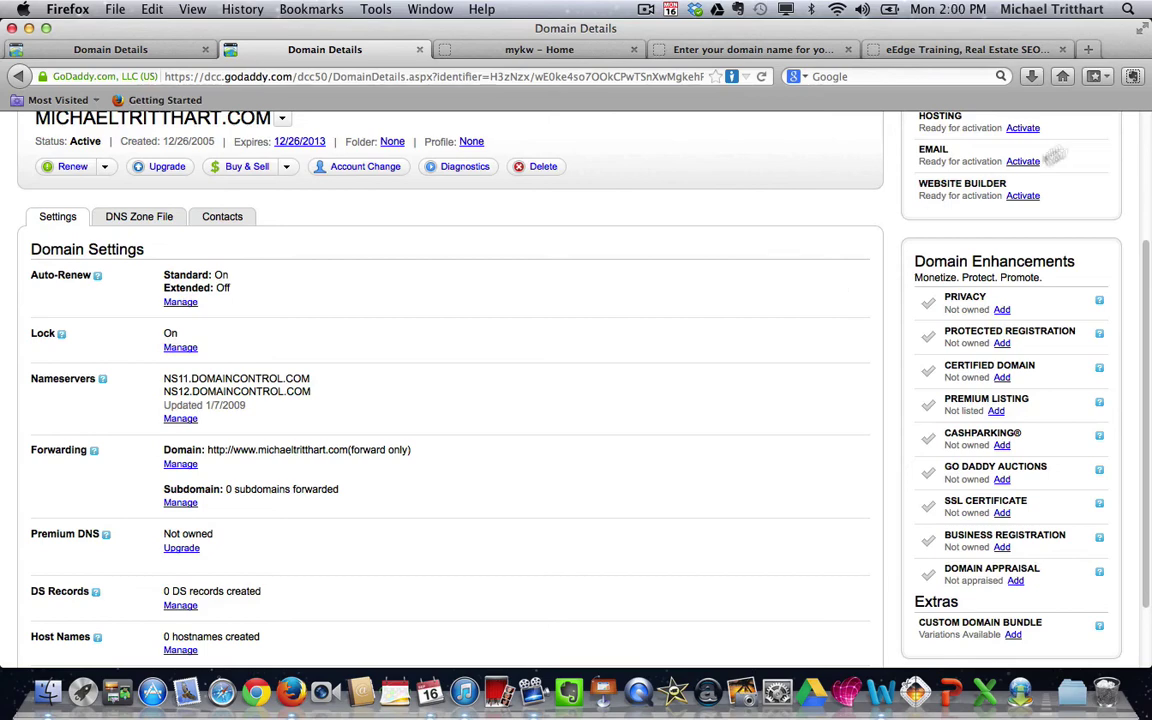
pyautogui.click(952, 52)
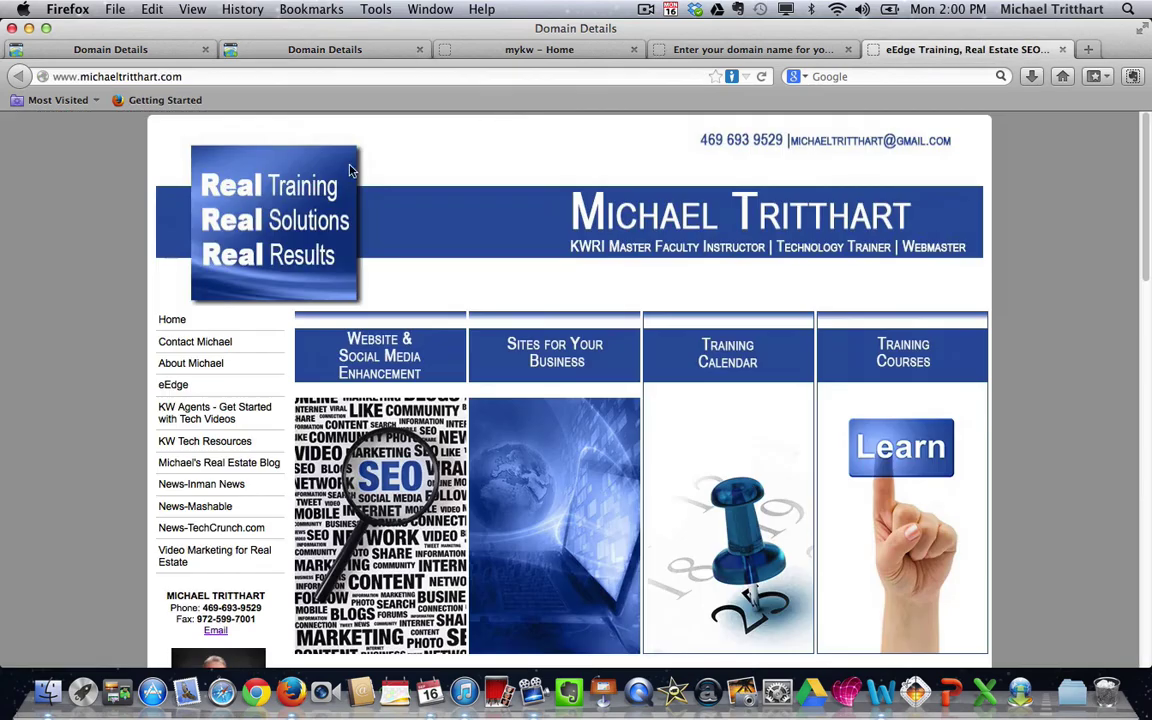
pyautogui.scroll(-4, 549, 303)
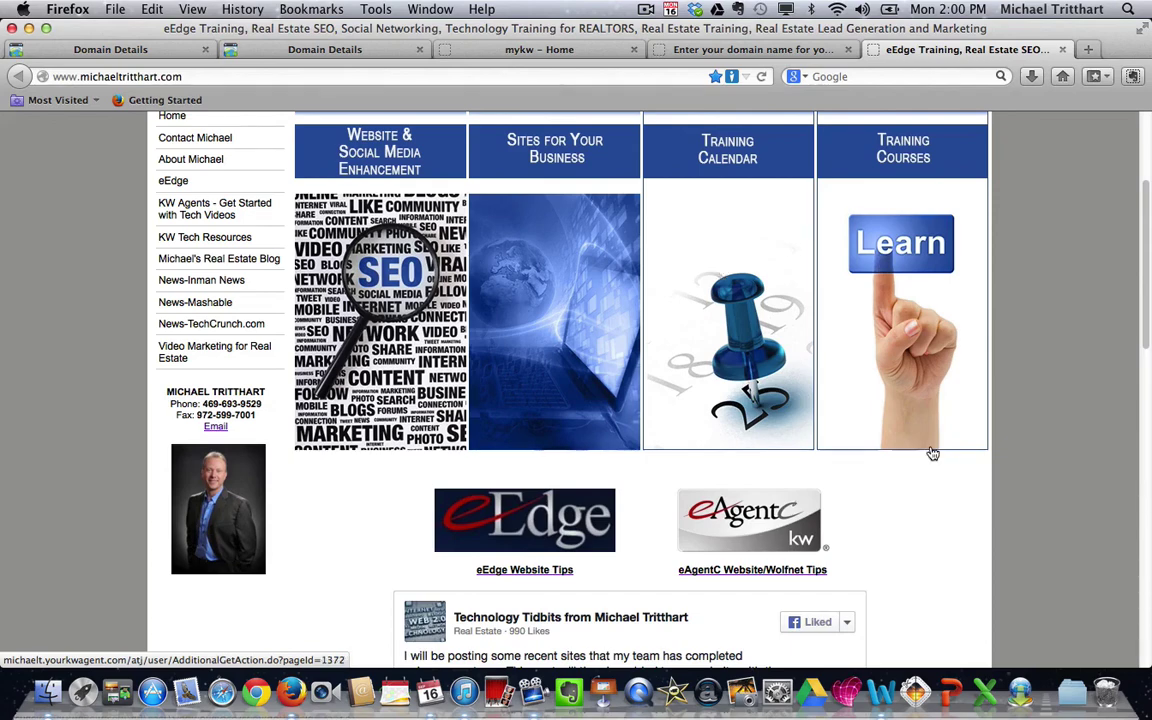
pyautogui.scroll(3, 932, 454)
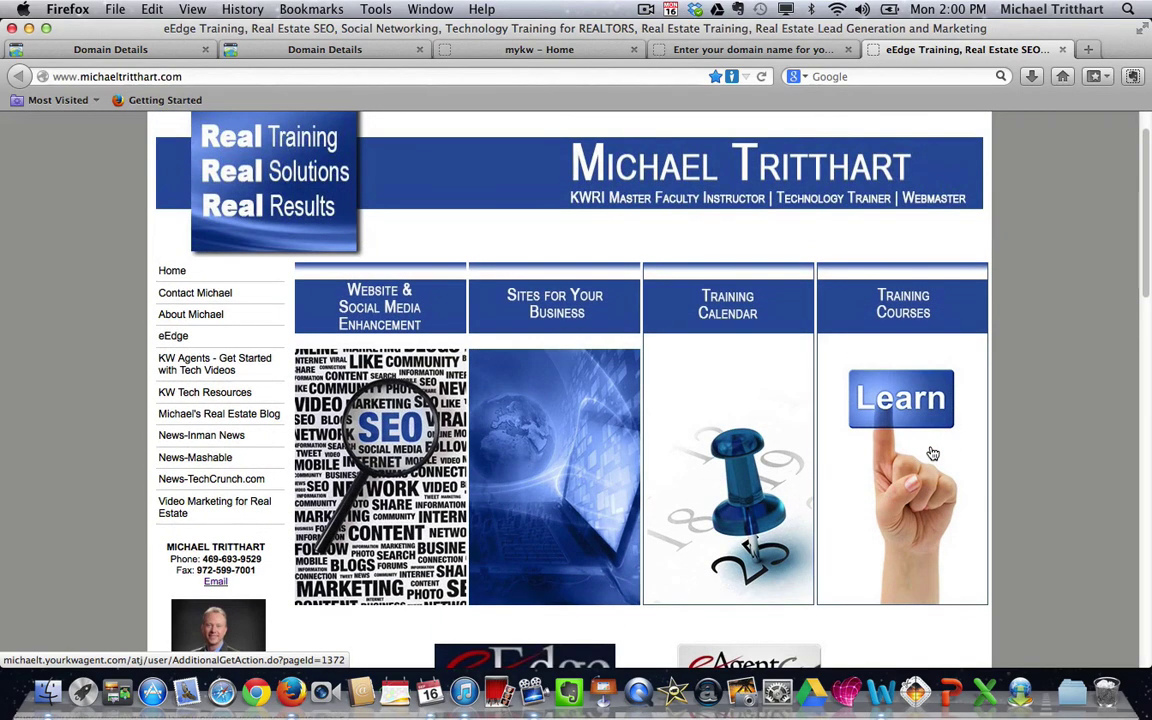